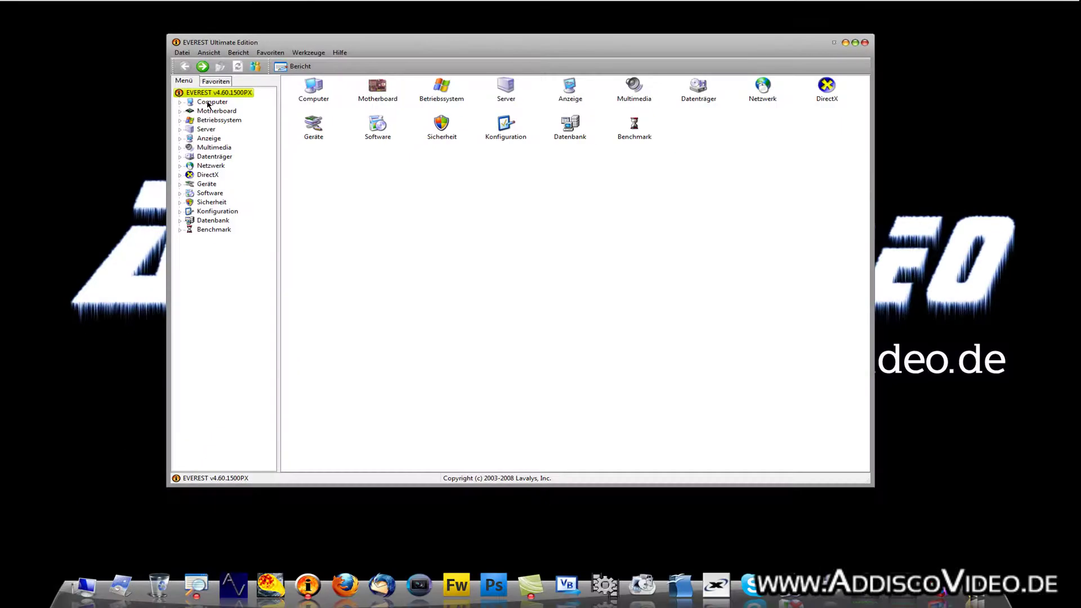
Open the Computer category's Übersicht page and examine the whole summary, from the motherboard and display sections down to DMI
click(318, 165)
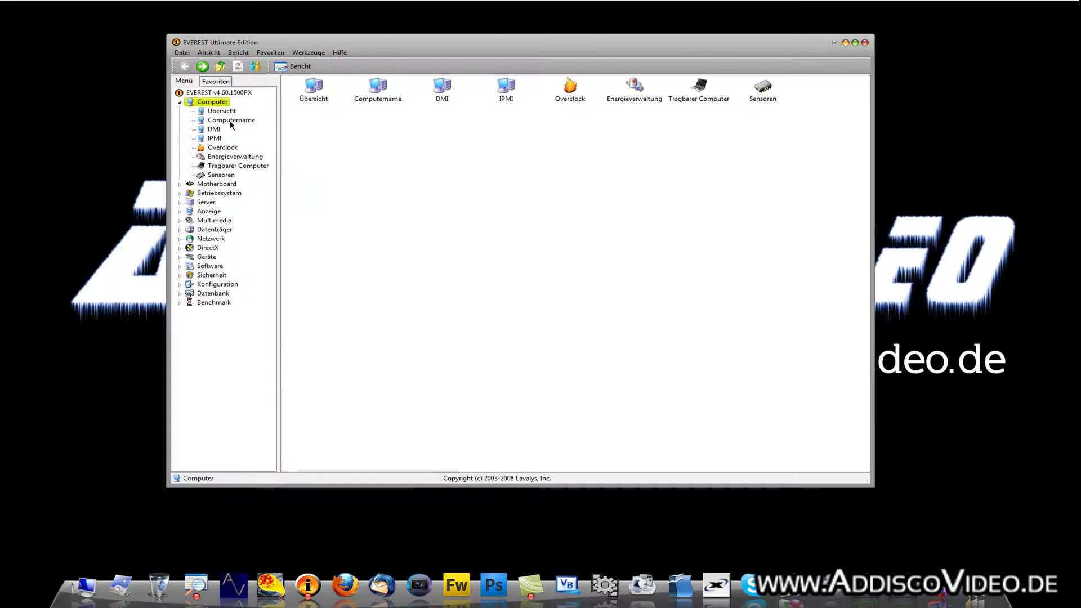
click(391, 206)
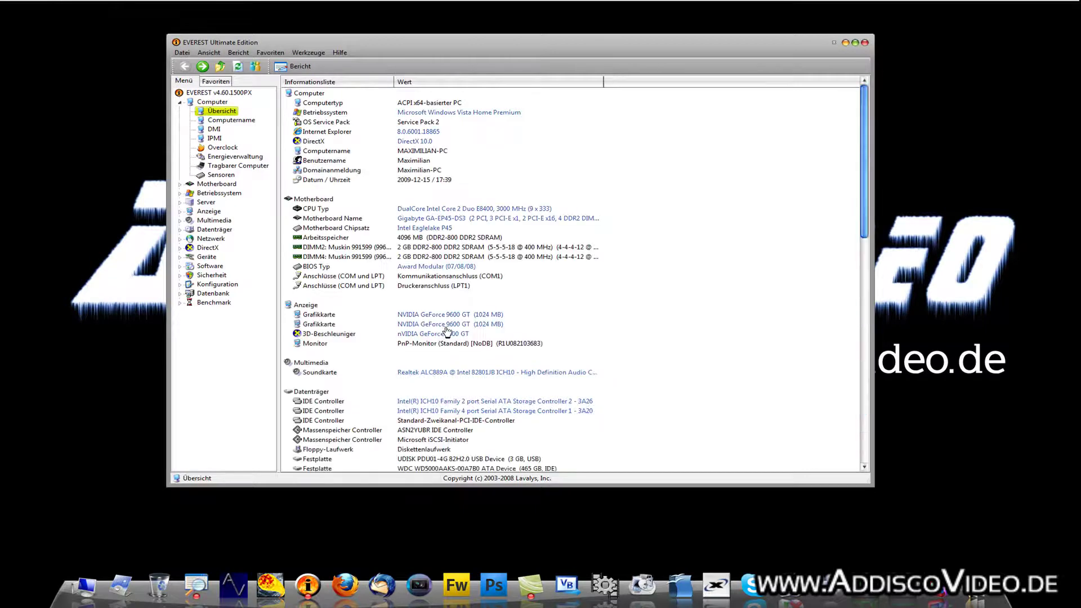
click(305, 199)
click(309, 307)
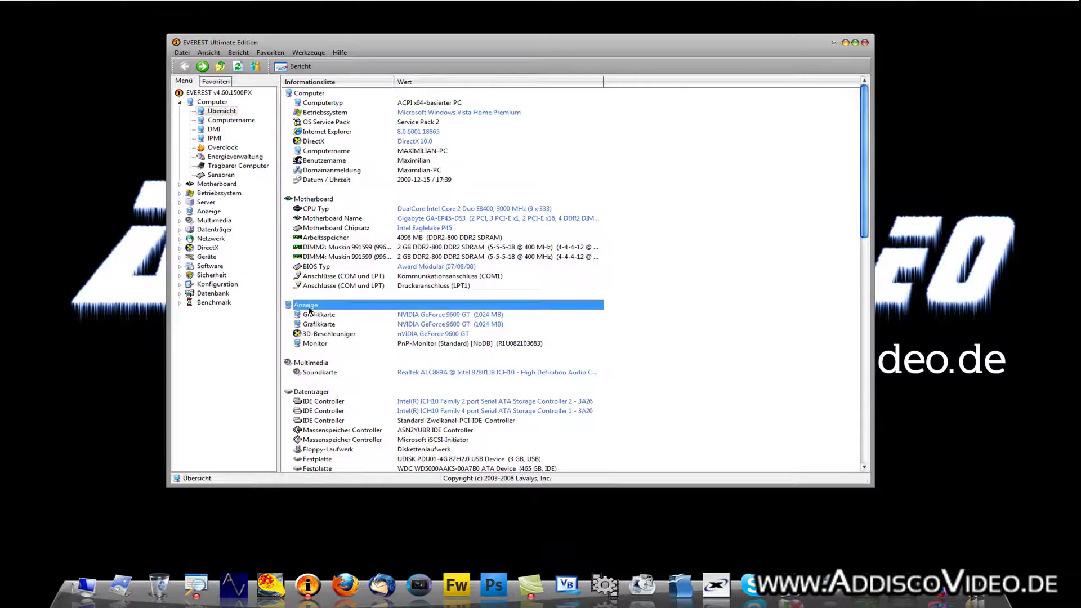
scroll(336, 322, down, 5)
click(310, 248)
scroll(337, 293, down, 4)
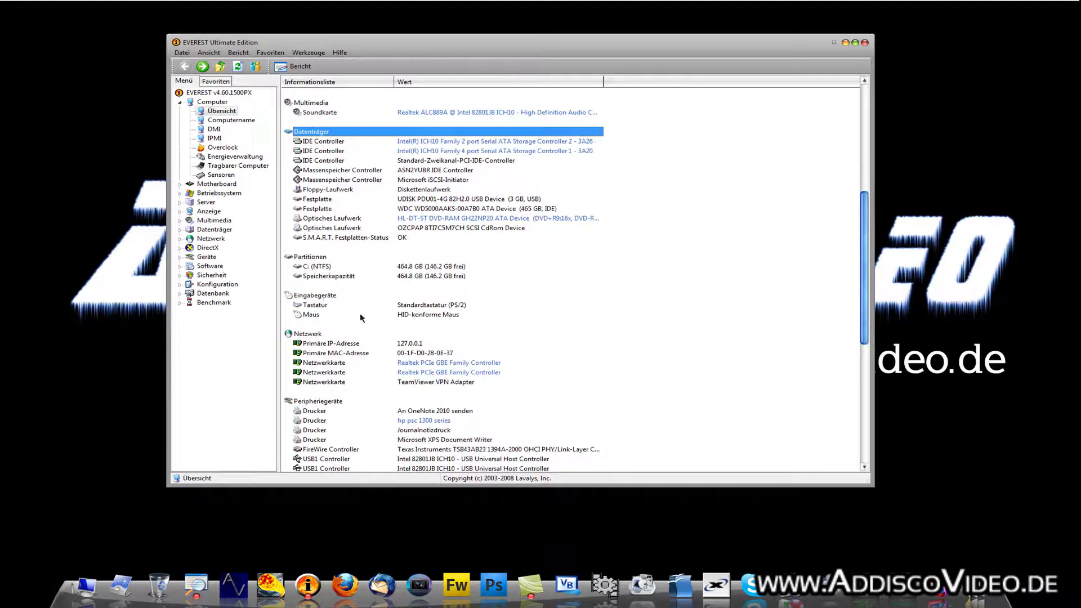
scroll(359, 342, down, 3)
scroll(359, 345, down, 5)
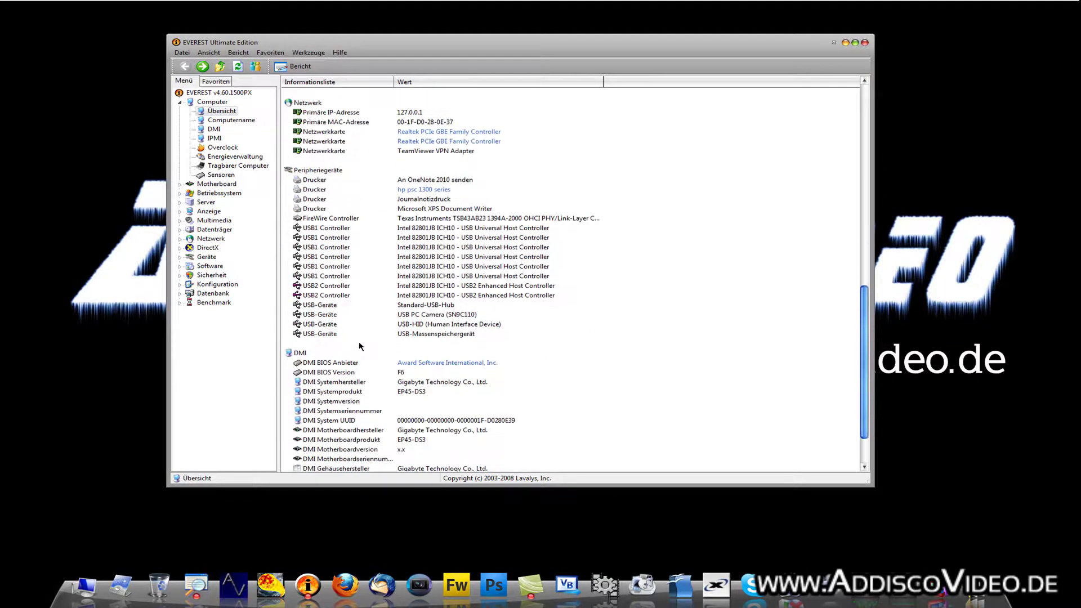
scroll(359, 346, down, 2)
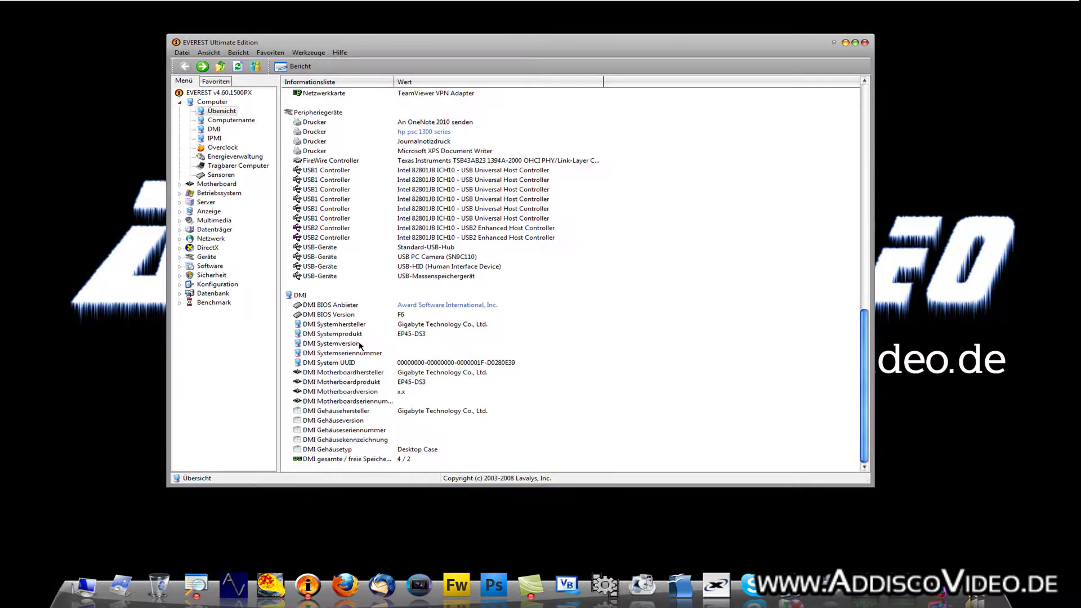
scroll(359, 342, up, 20)
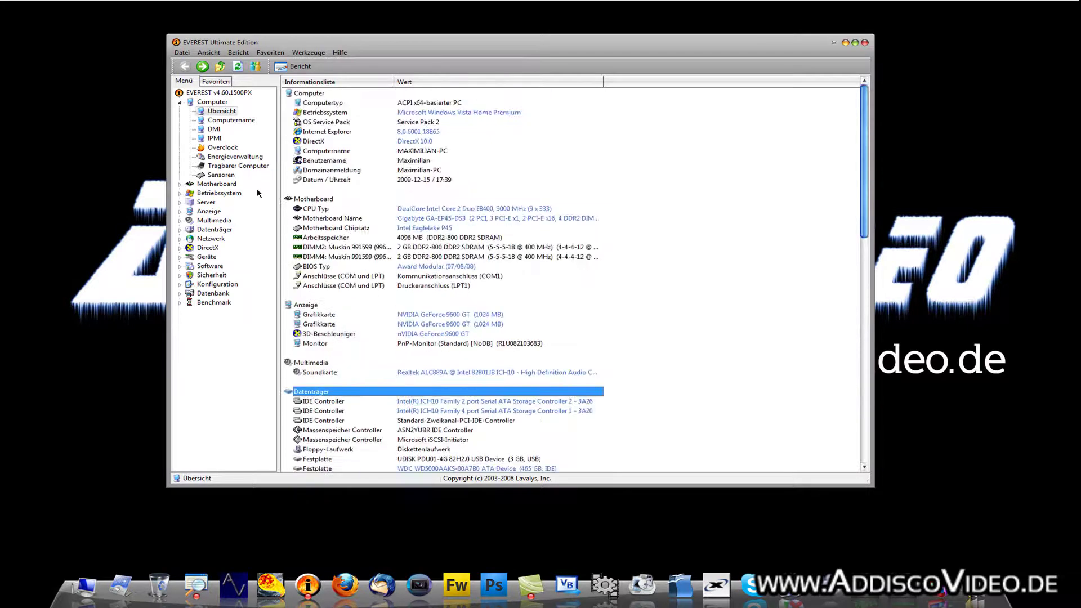
View the Computername, DMI and IPMI pages of the Computer category
click(231, 120)
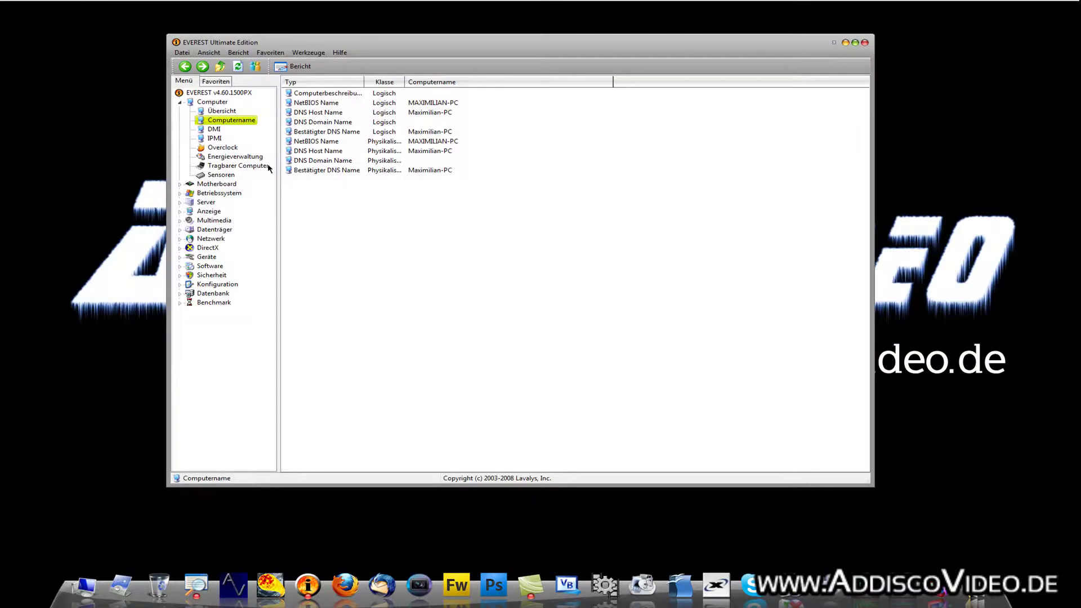
click(214, 131)
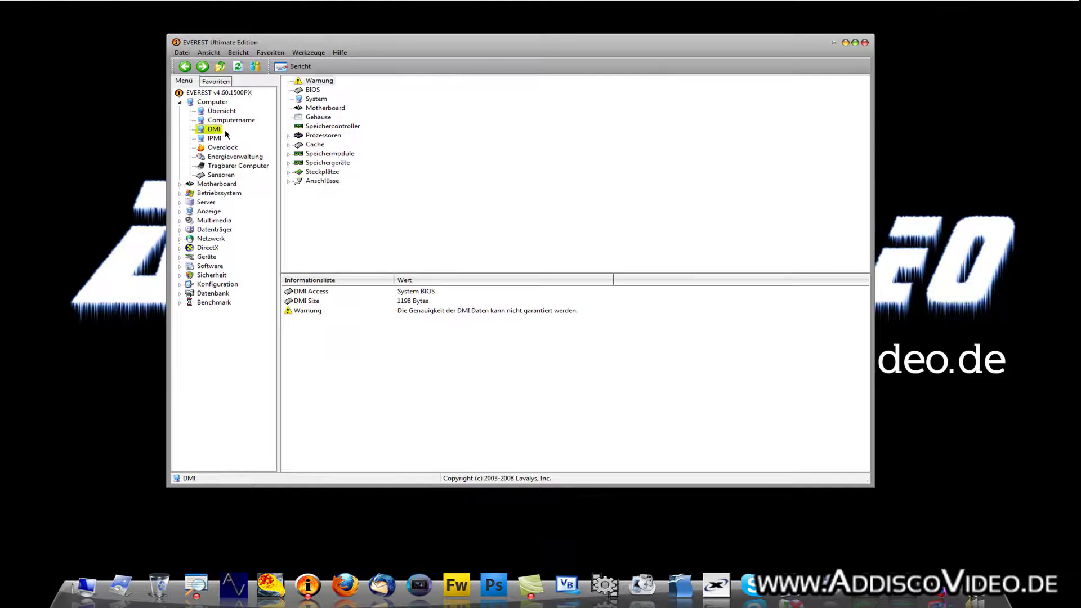
click(221, 139)
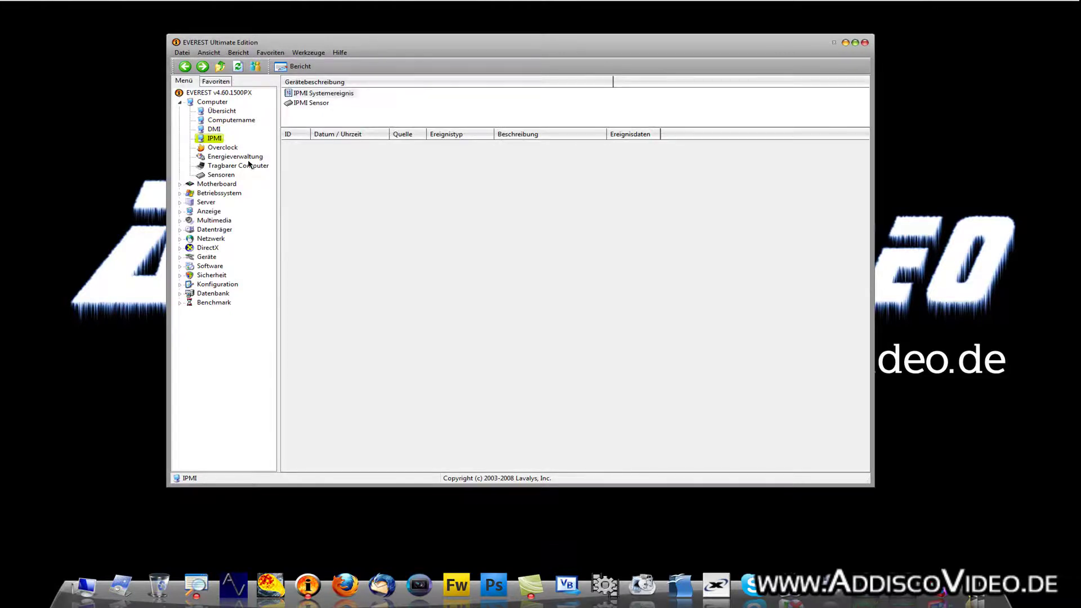
Open the Overclock page and examine its CPU, chipset, BIOS and graphics processor properties
click(220, 148)
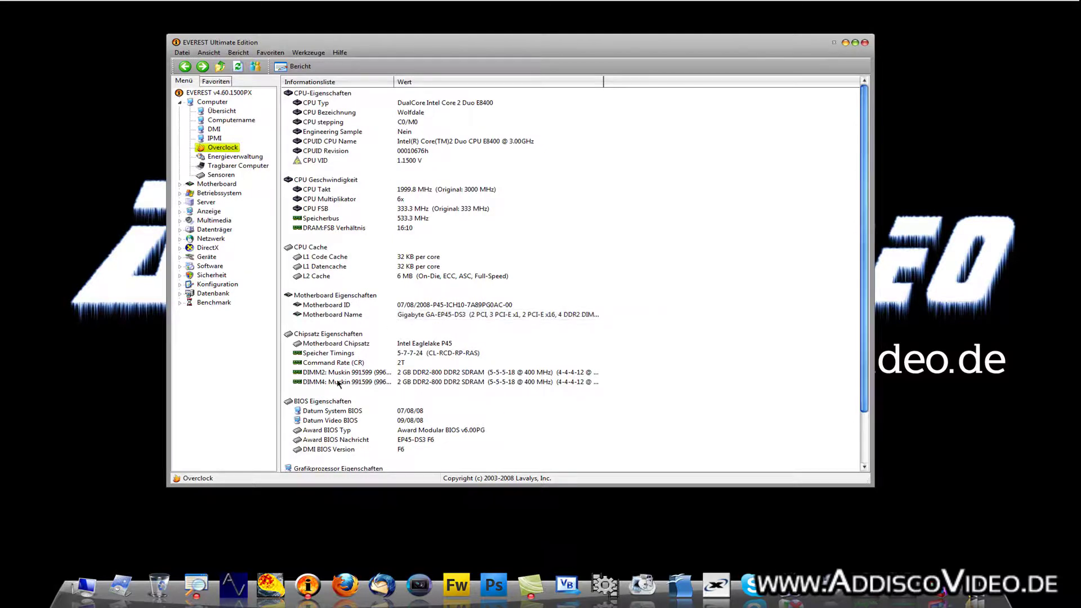
click(323, 404)
scroll(448, 405, down, 2)
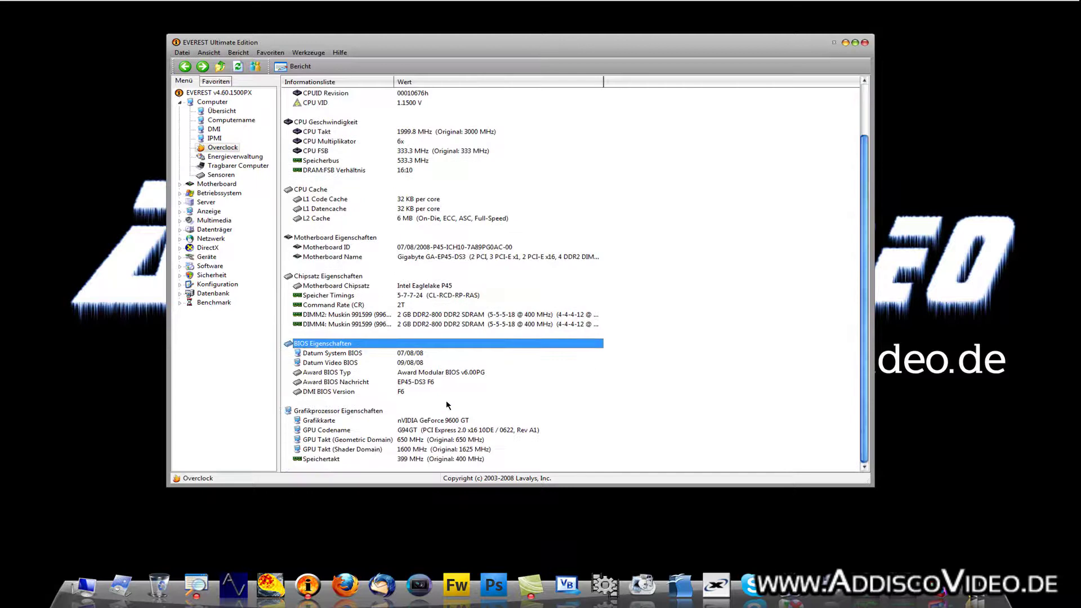
click(357, 410)
scroll(356, 354, up, 1)
scroll(356, 354, up, 2)
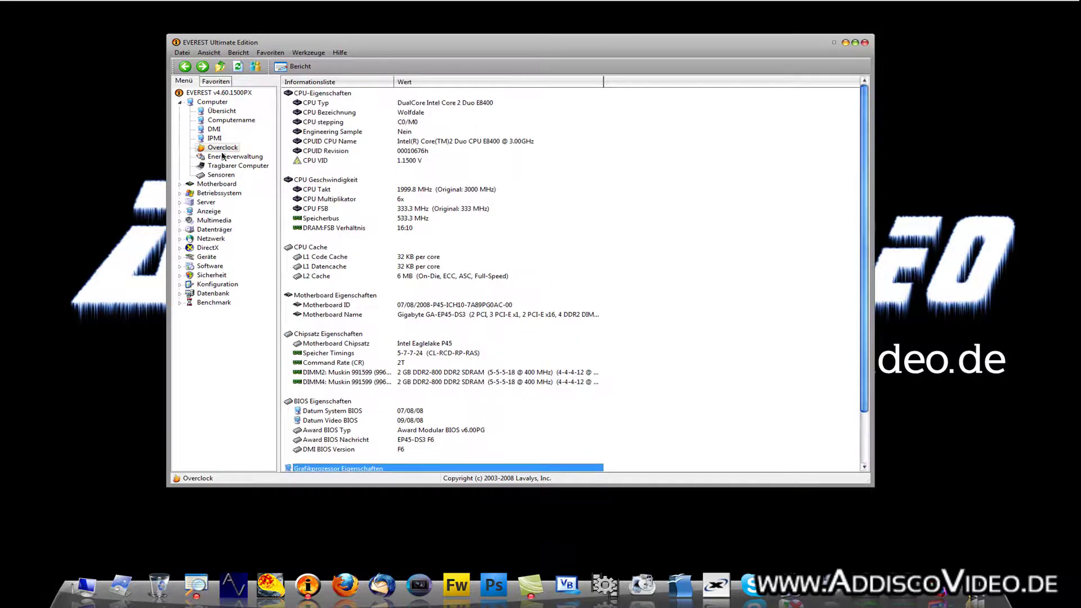
View the Energieverwaltung and Tragbarer Computer pages of the Computer category
click(222, 158)
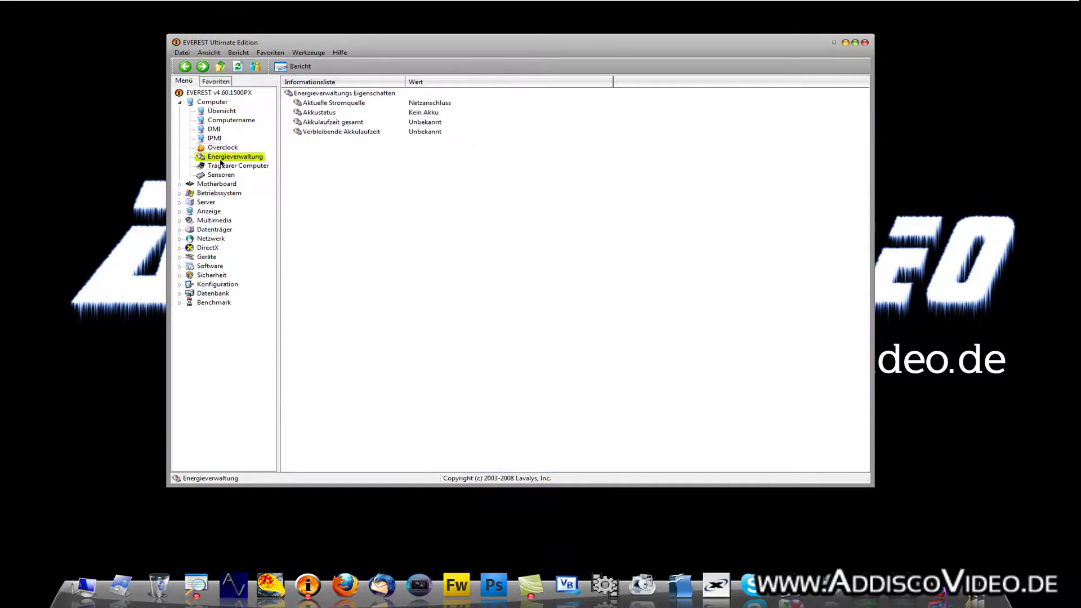
click(221, 166)
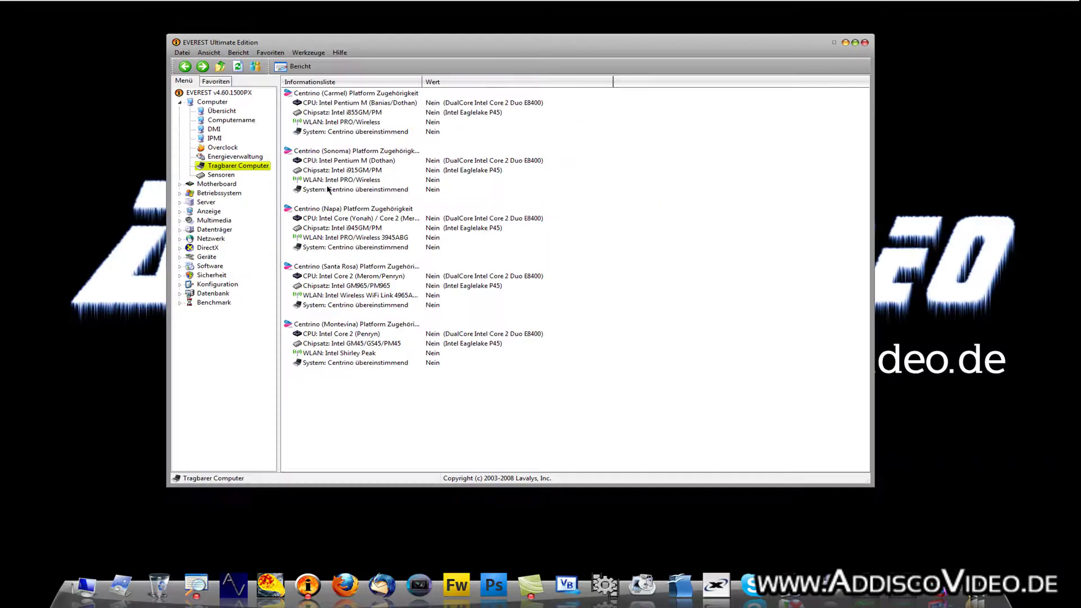
Open the Sensoren page and examine the temperatures, cooling fans, voltage values and sensor type
click(223, 176)
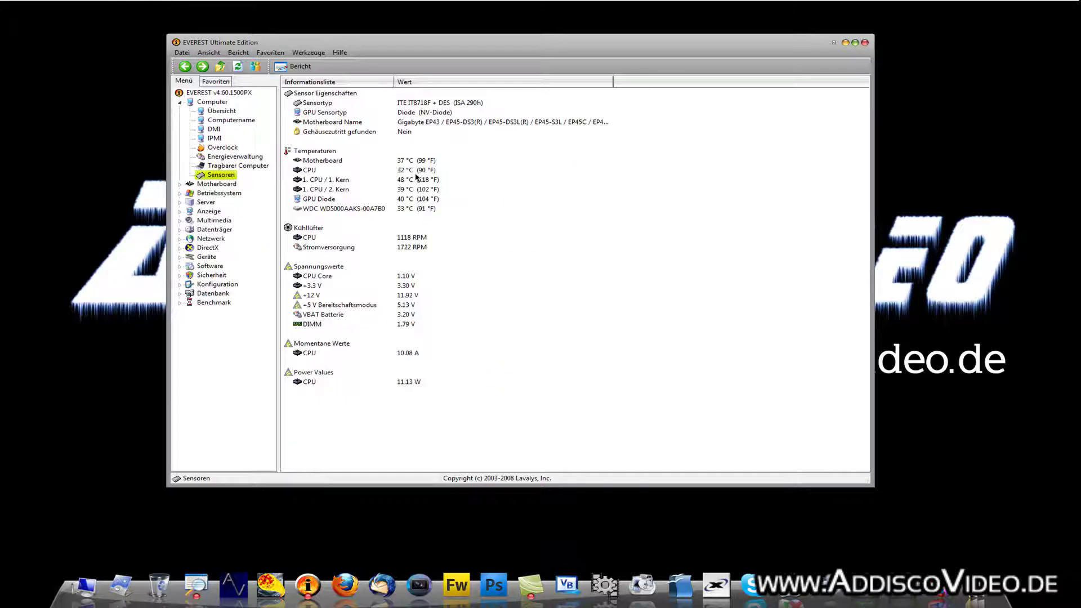
click(356, 283)
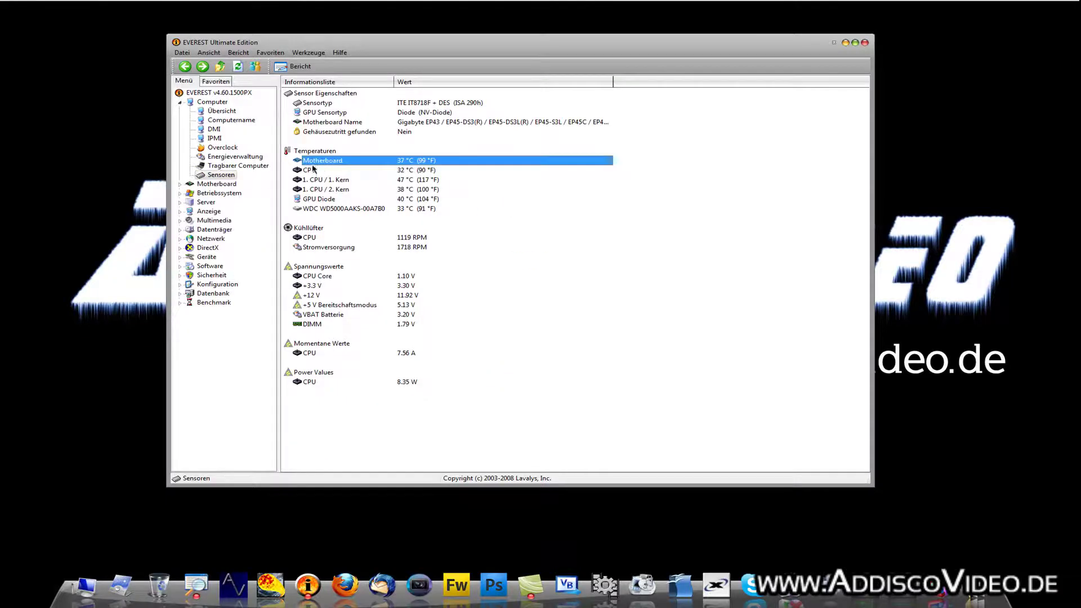
click(314, 170)
click(332, 199)
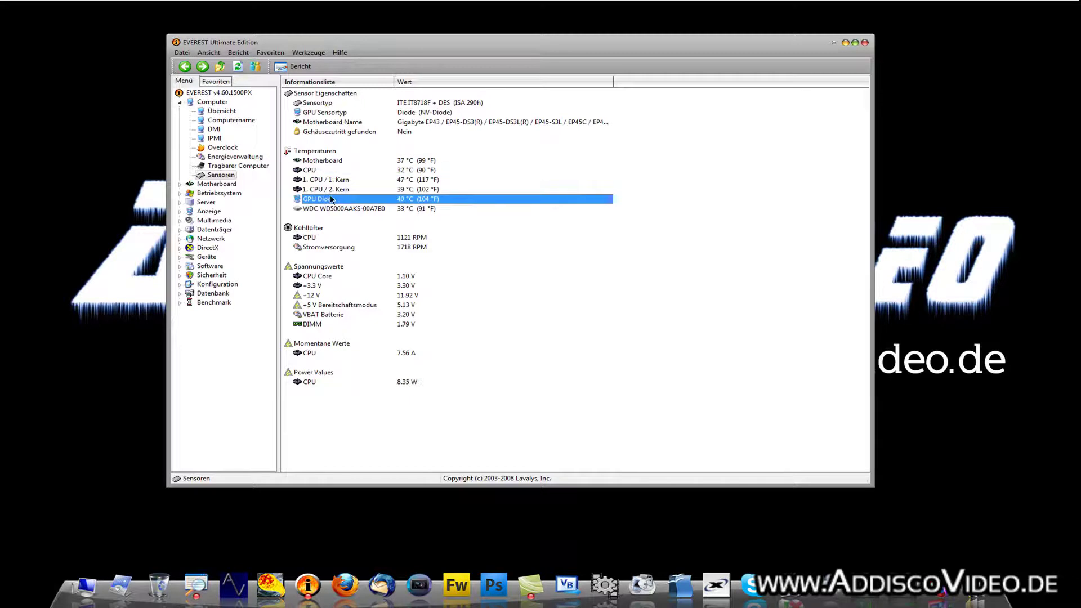
click(316, 228)
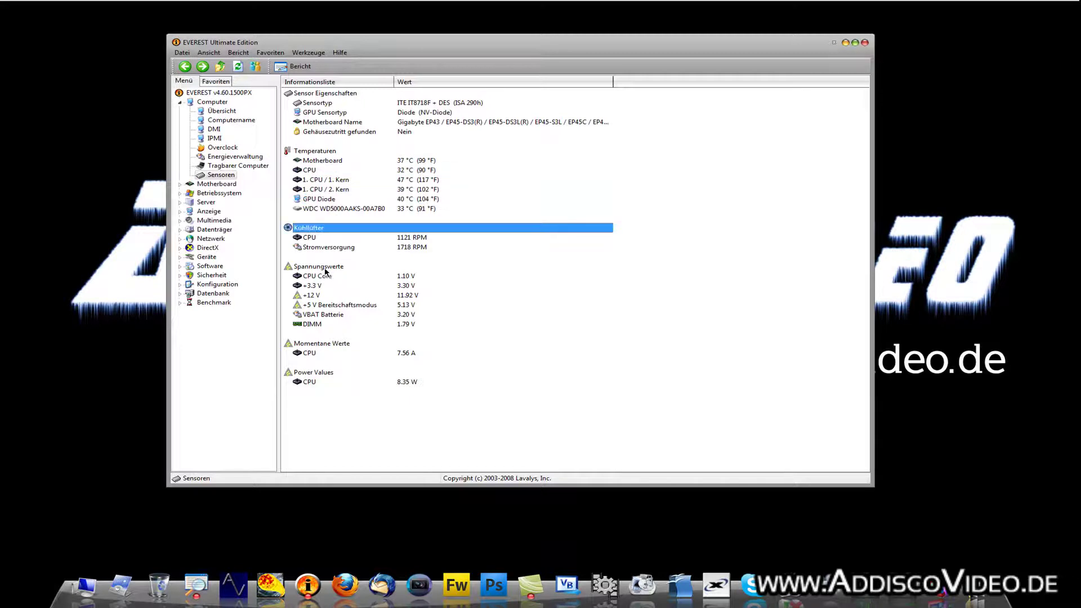
click(334, 267)
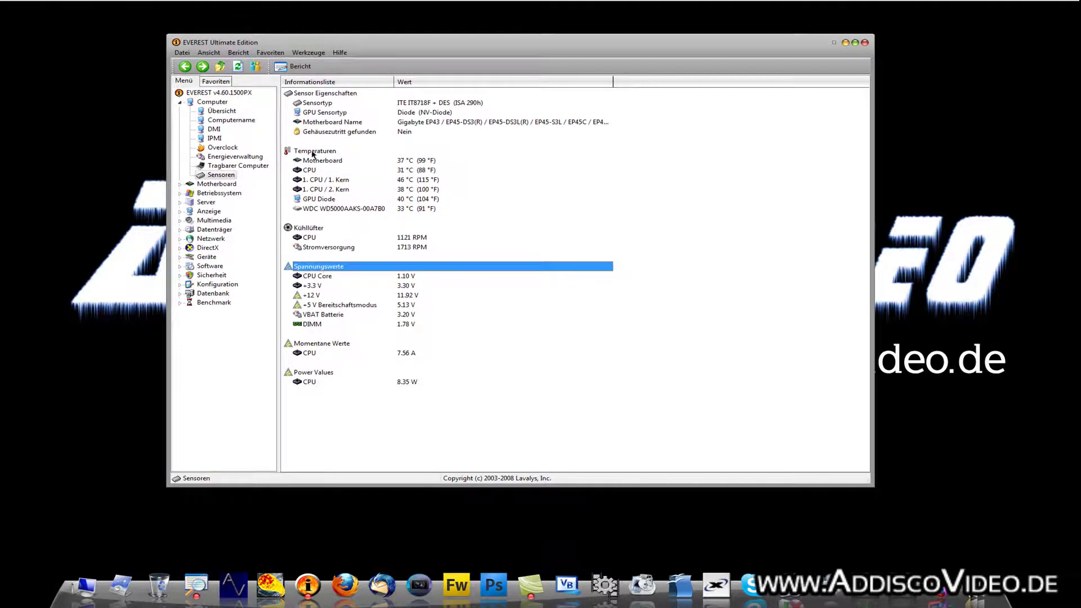
click(309, 105)
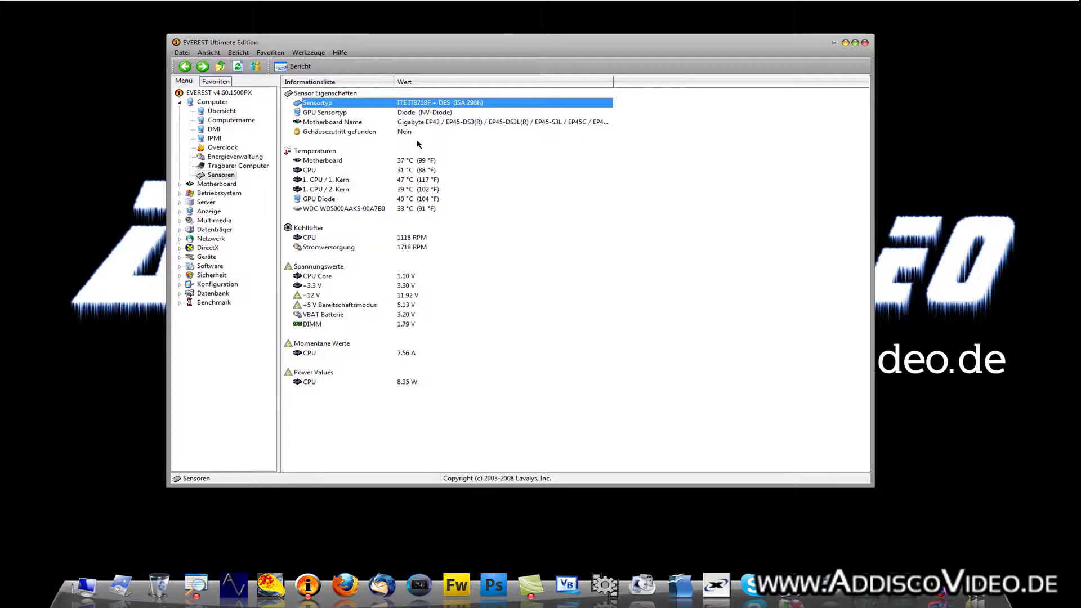
Collapse the Computer category, expand Motherboard and examine its CPU and CPUID pages
click(180, 104)
click(181, 111)
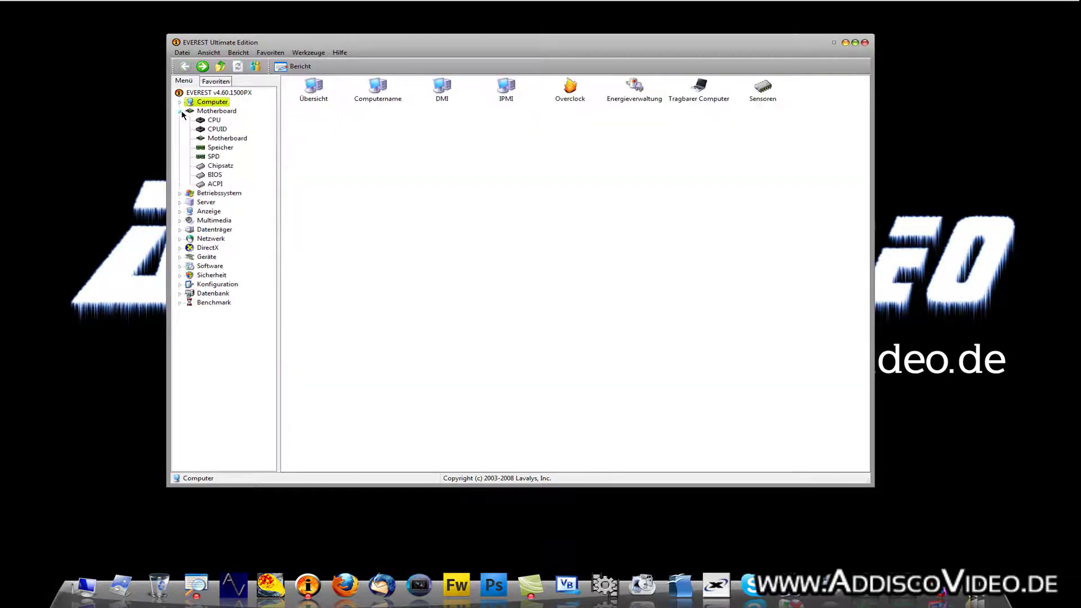
click(209, 120)
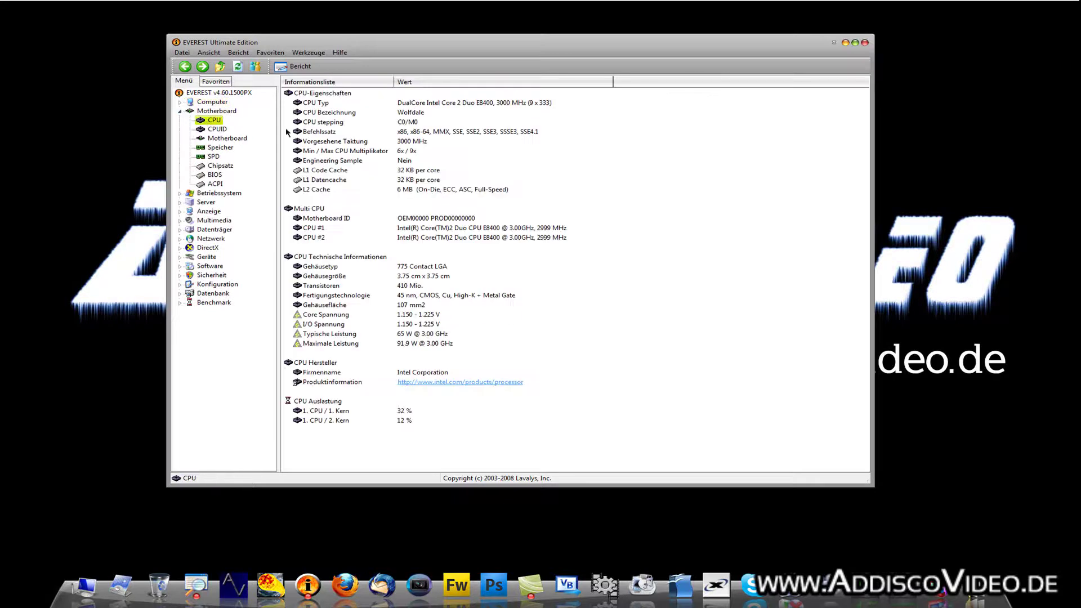
click(221, 132)
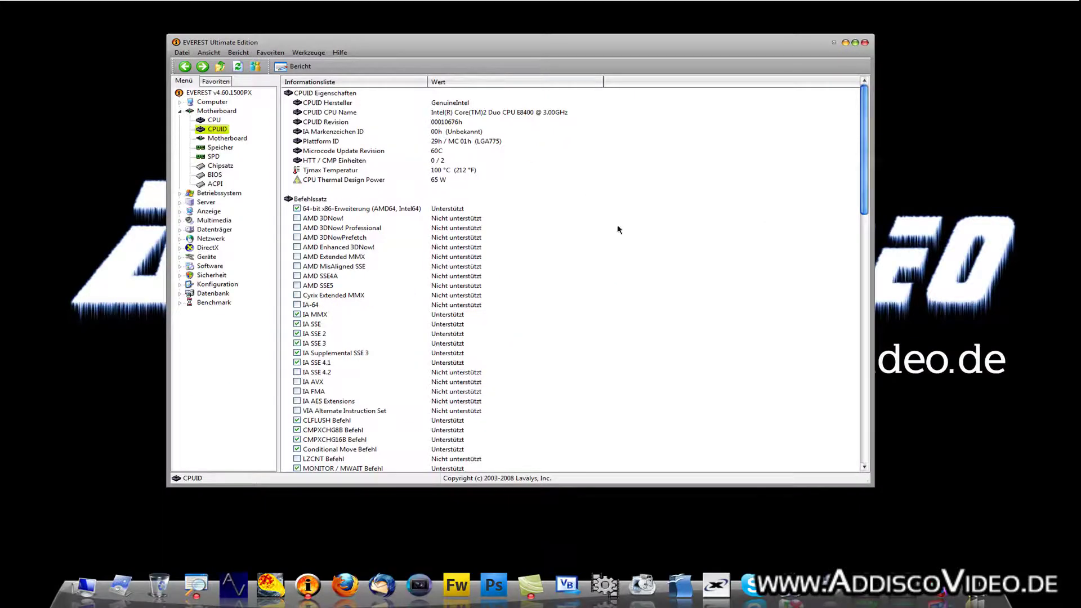
right_click(422, 244)
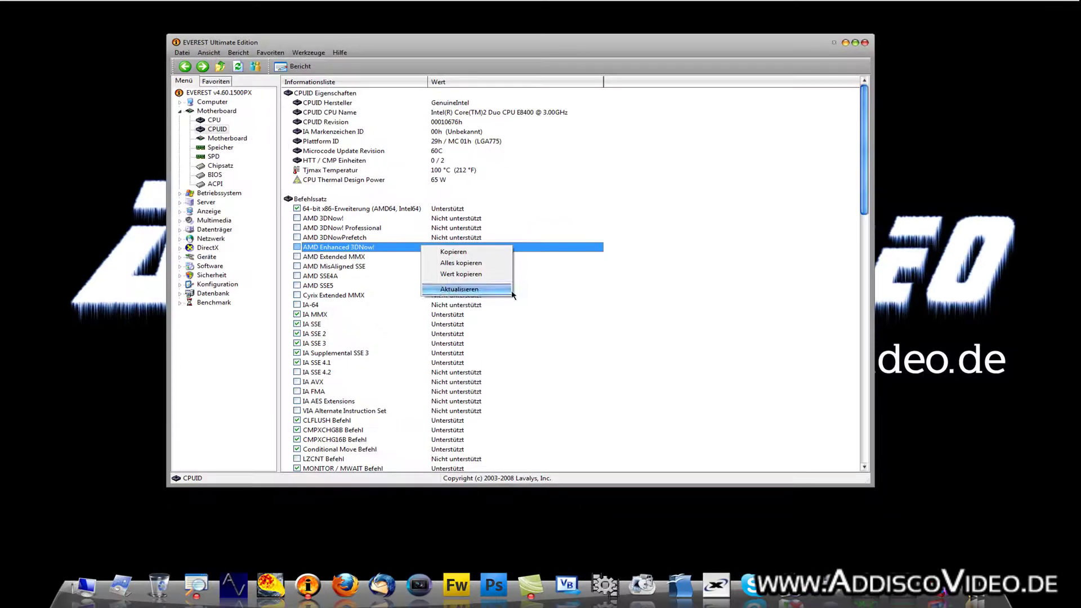
click(648, 344)
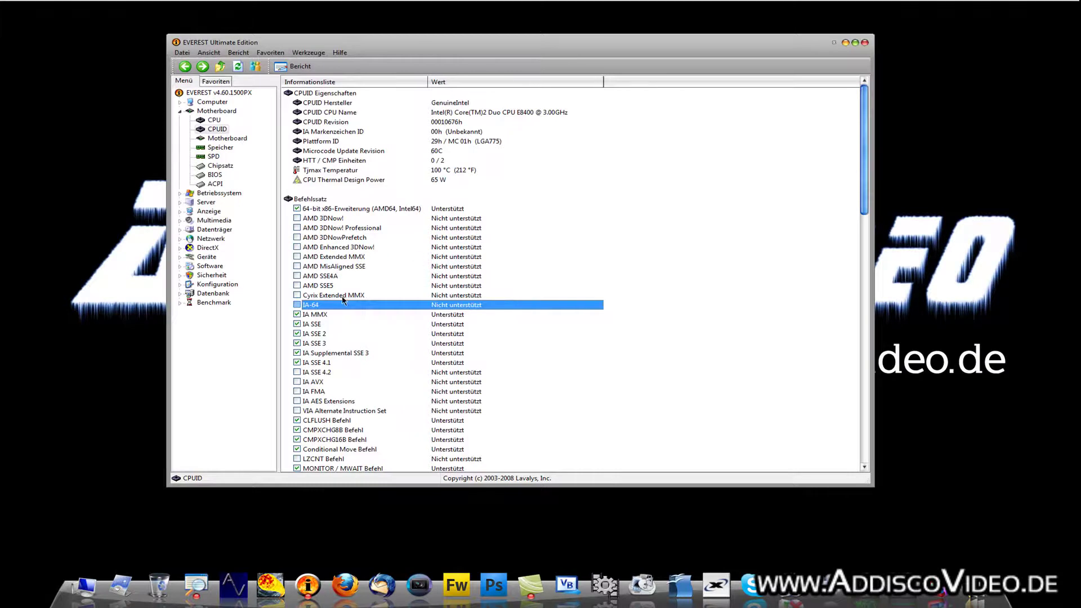
Go through the Motherboard, Speicher, SPD, Chipsatz, BIOS and ACPI pages of the Motherboard category
click(215, 139)
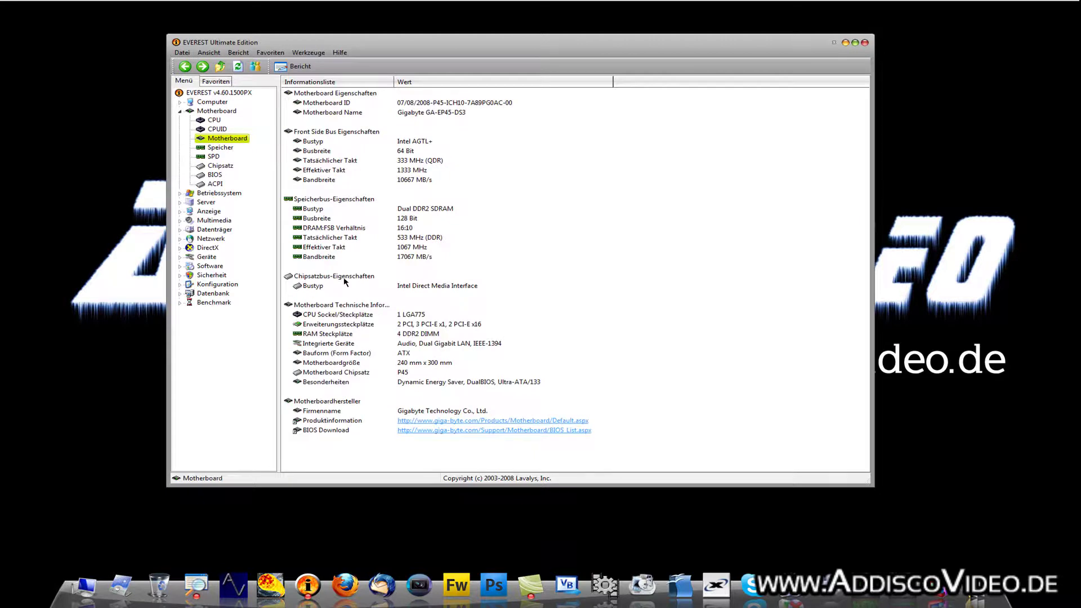
click(224, 149)
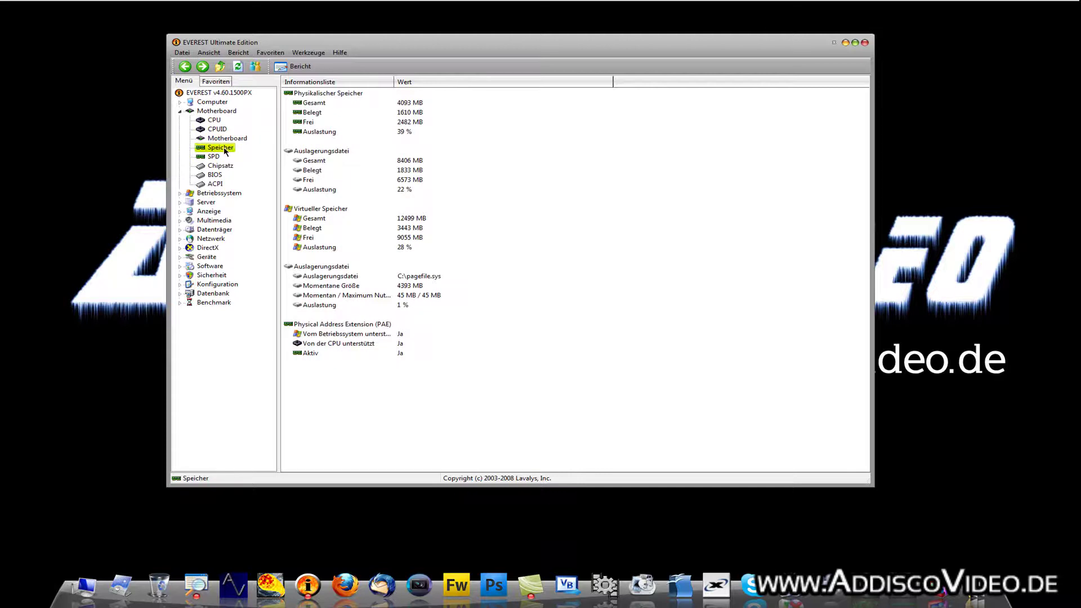
click(220, 158)
click(224, 167)
click(224, 176)
click(218, 186)
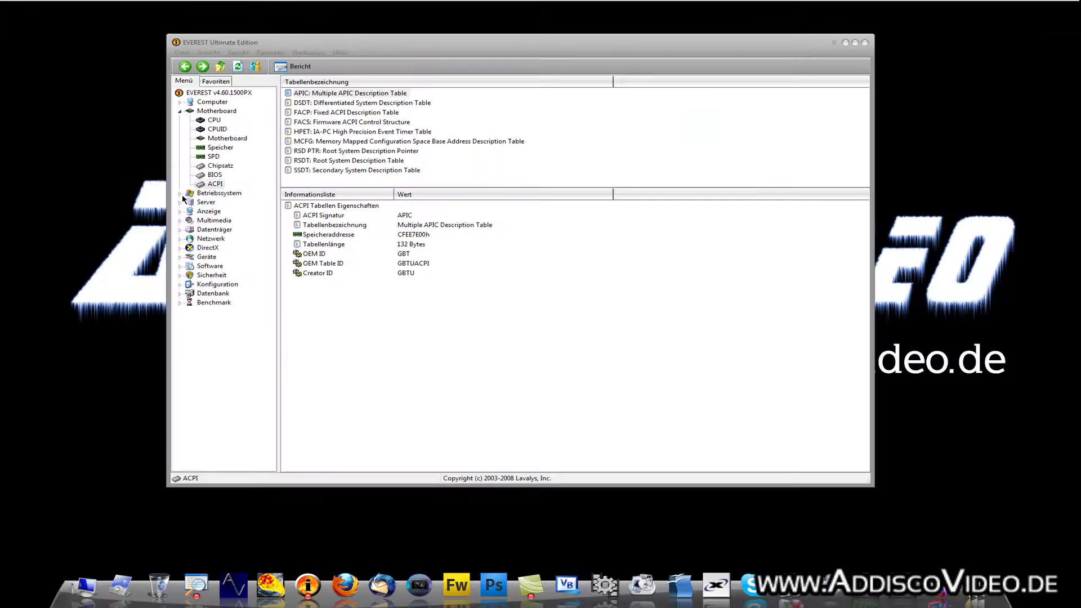
Expand the Betriebssystem category and view the list of running processes (Laufende Prozesse)
click(361, 278)
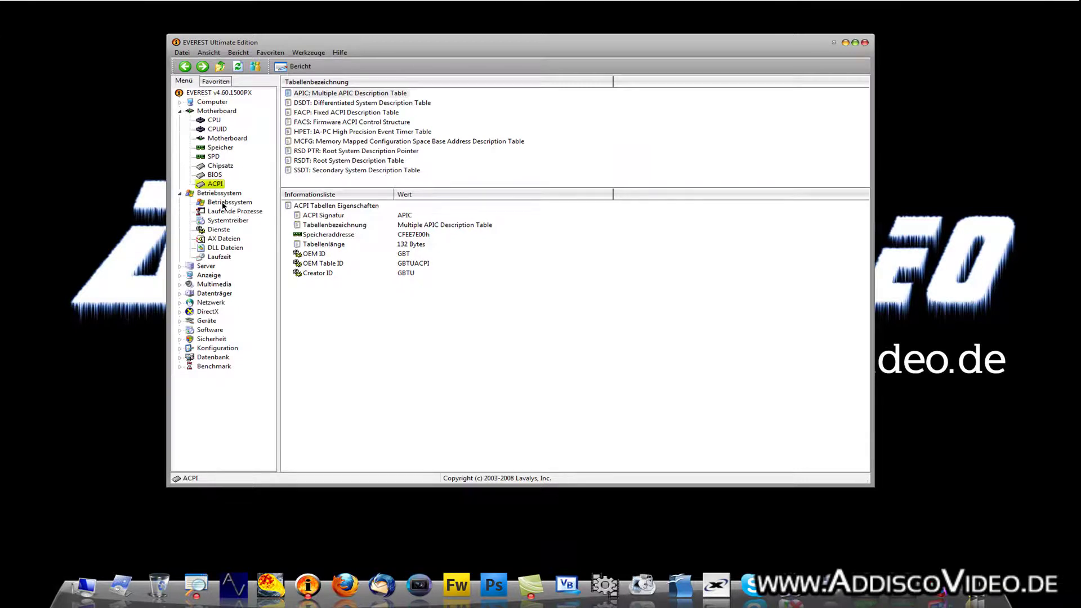
click(226, 212)
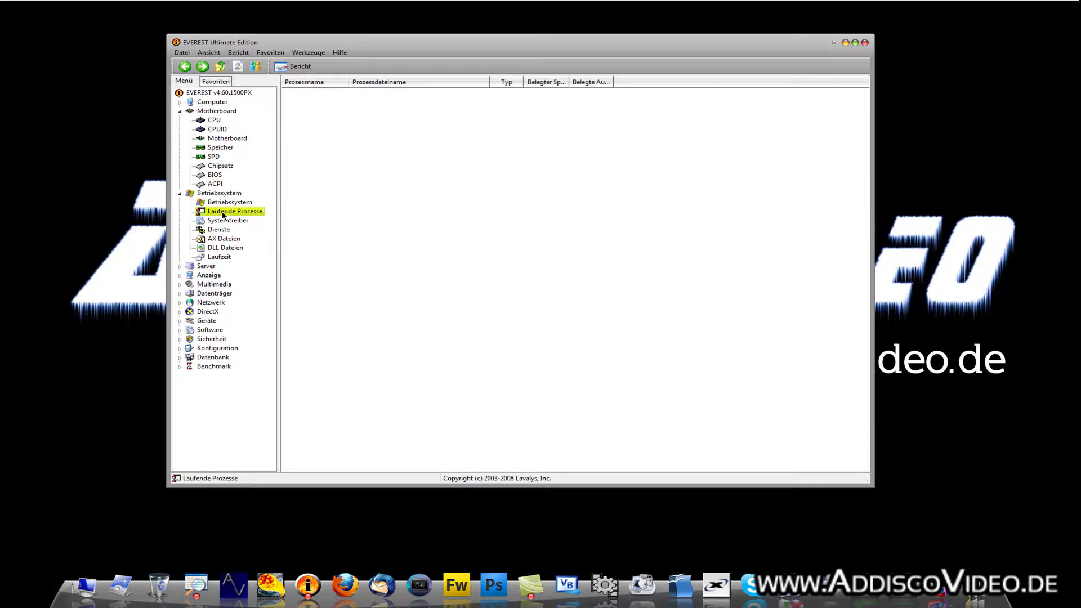
drag(864, 163, 159, 211)
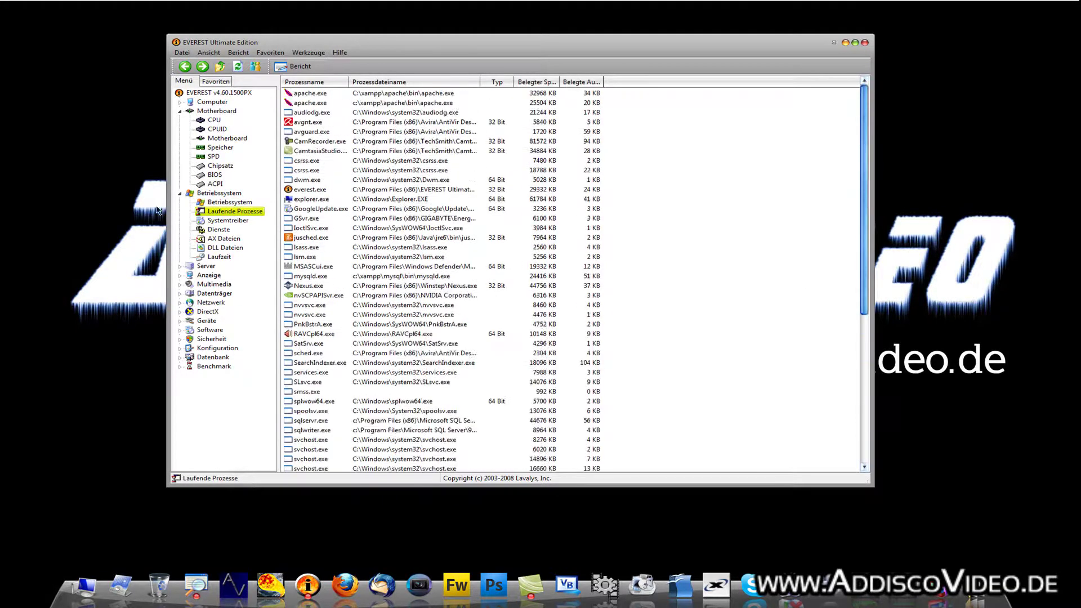
Go through the Systemtreiber, Dienste, AX Dateien, DLL Dateien and Laufzeit pages of the Betriebssystem category
click(218, 223)
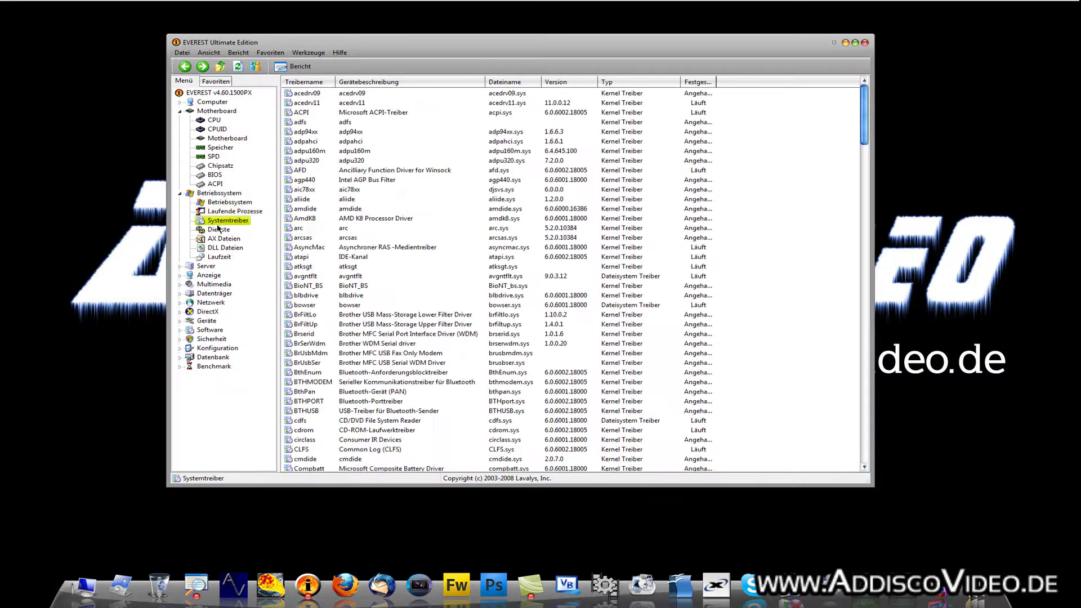
click(218, 230)
click(232, 239)
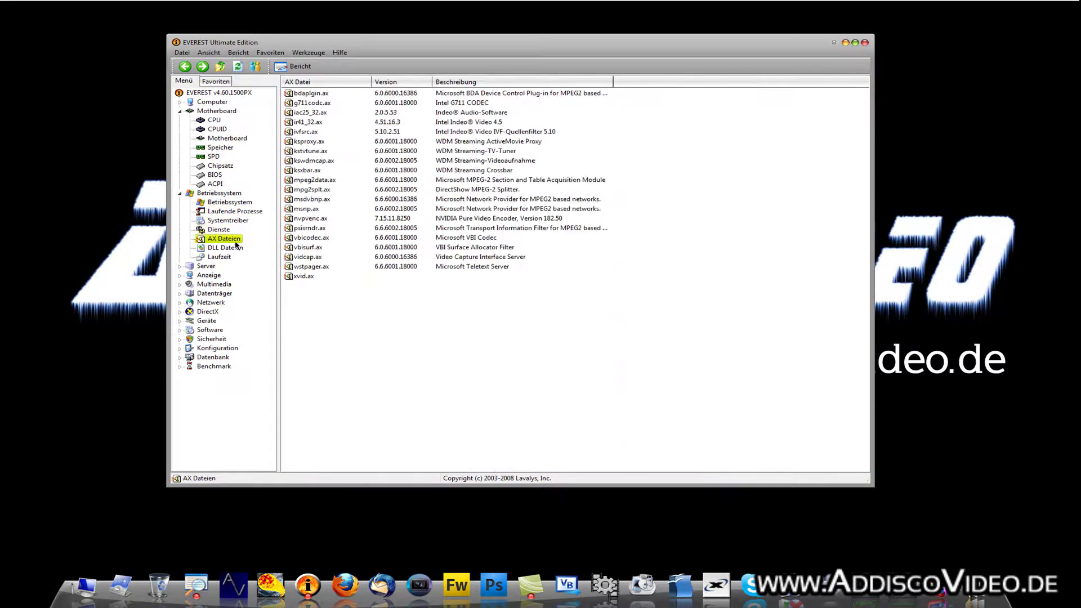
click(236, 248)
click(223, 257)
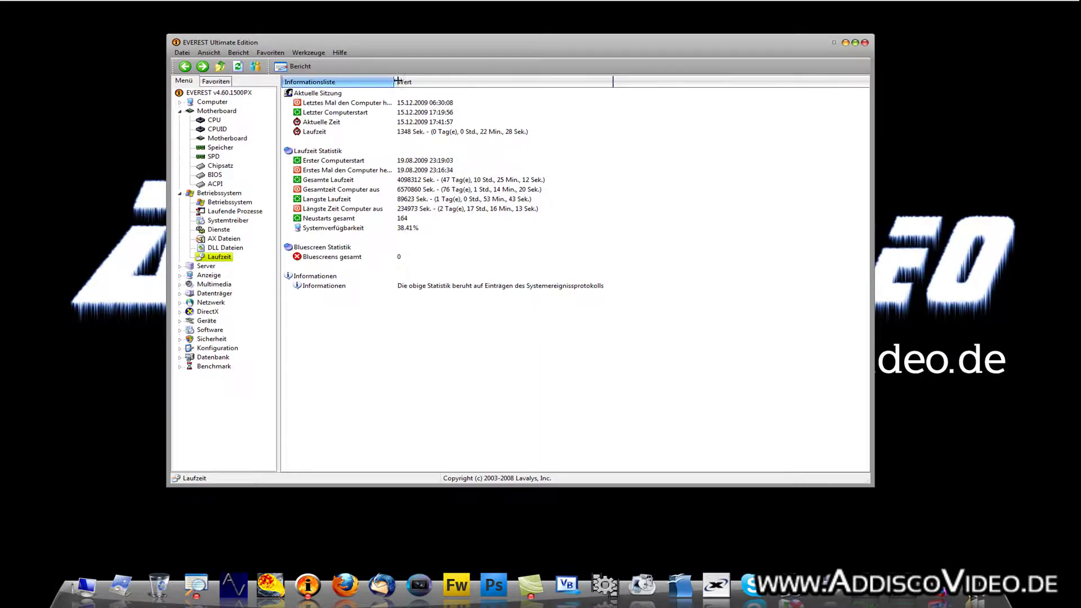
Widen the Informationsliste column of the Laufzeit page and expand the Computer category again
drag(384, 116, 529, 122)
click(530, 146)
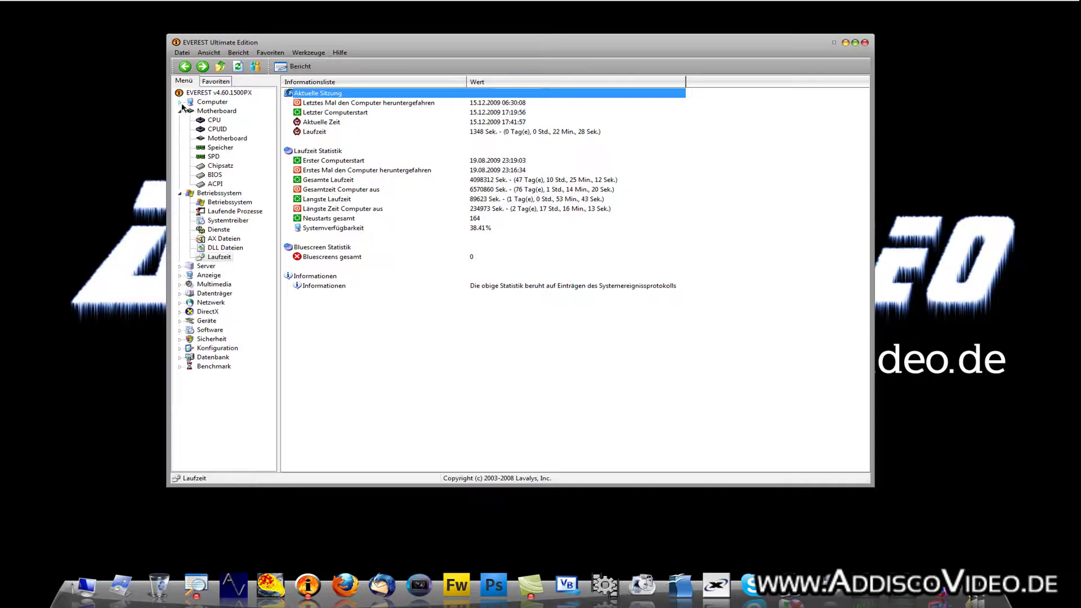
click(181, 102)
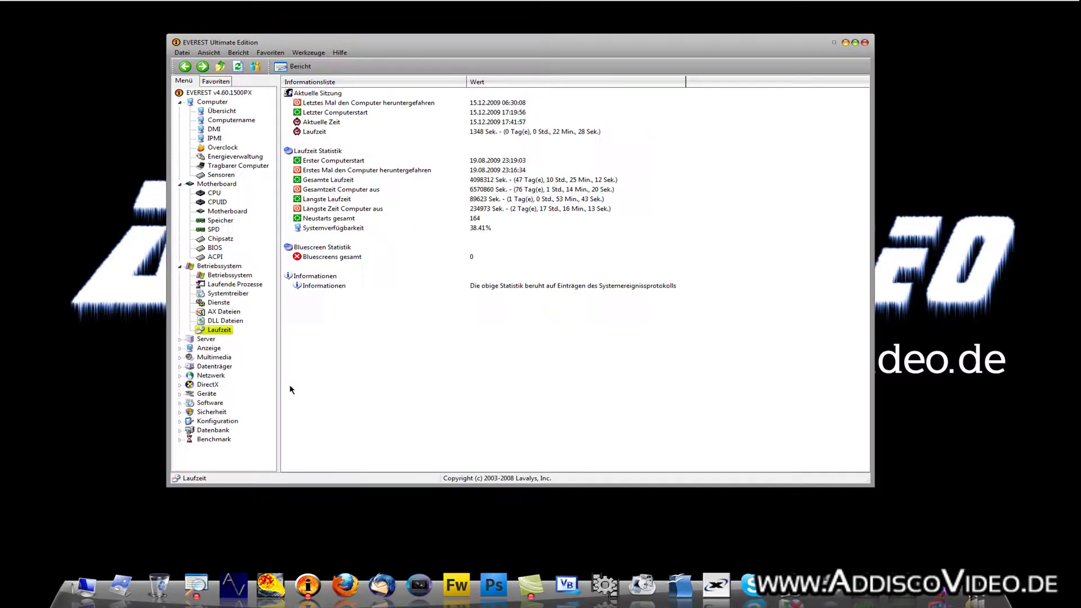
Expand the Server category and go through its Gemeinsame Nutzung, Geöffnete Dateien and Sicherheitsberechtigung pages
click(180, 340)
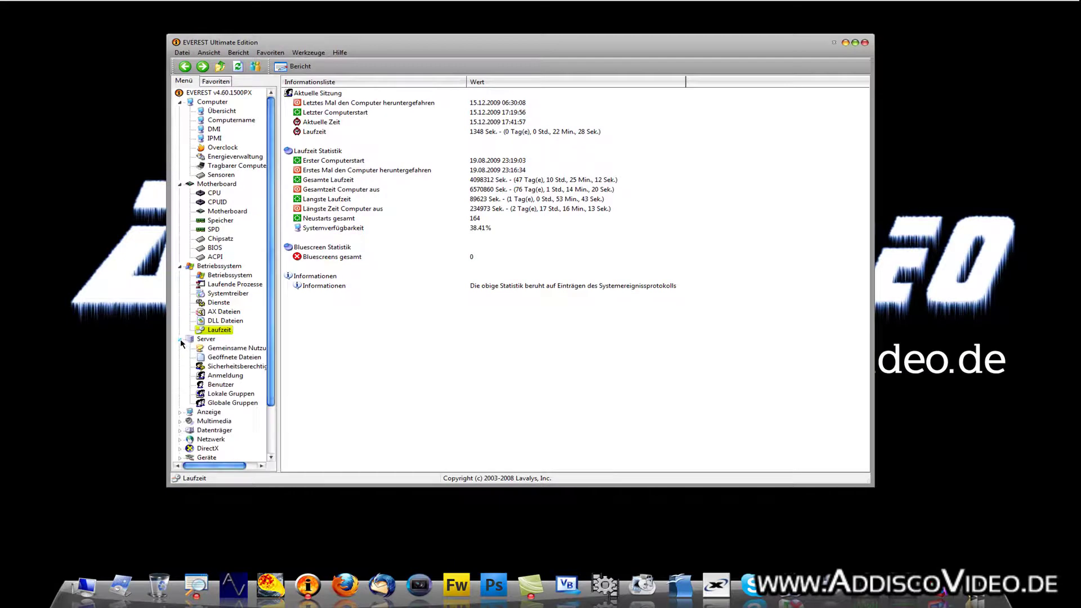
click(198, 340)
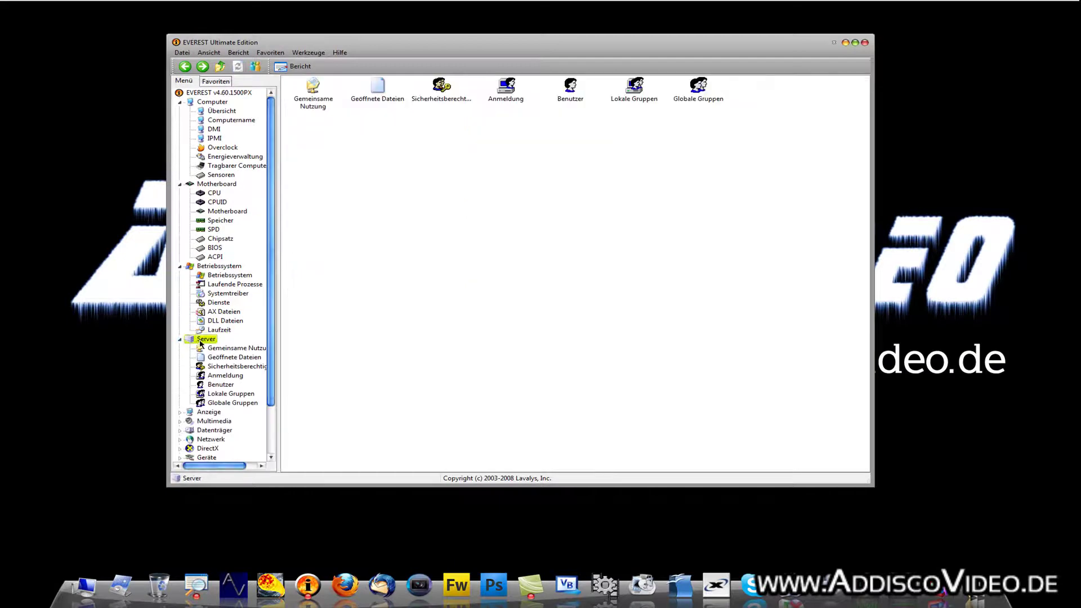
click(232, 348)
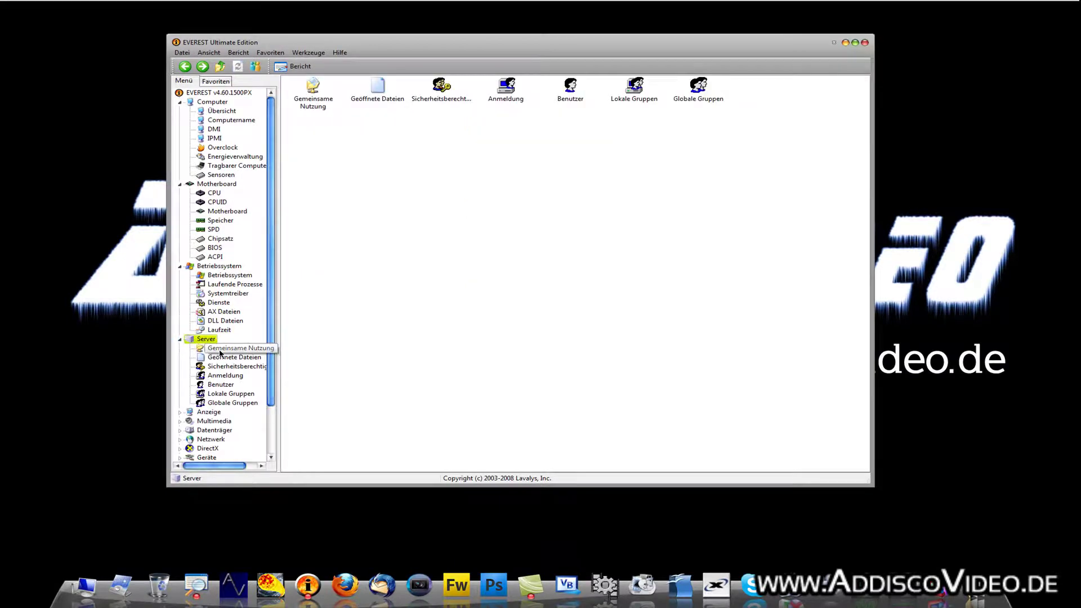
click(241, 358)
click(230, 367)
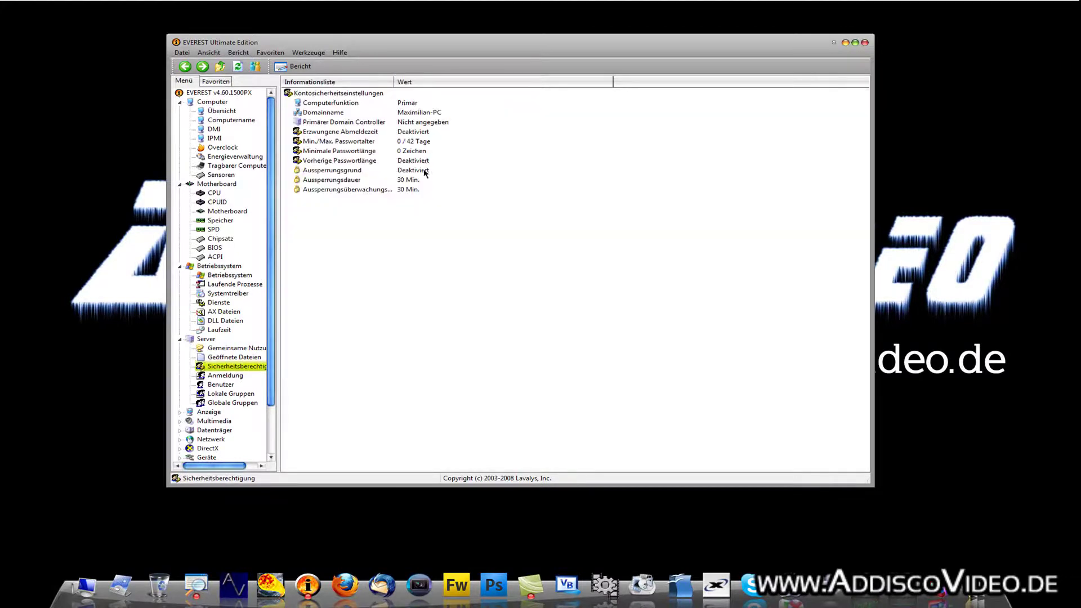
View the Anmeldung, Benutzer, Lokale Gruppen and Globale Gruppen pages of the Server category
click(221, 376)
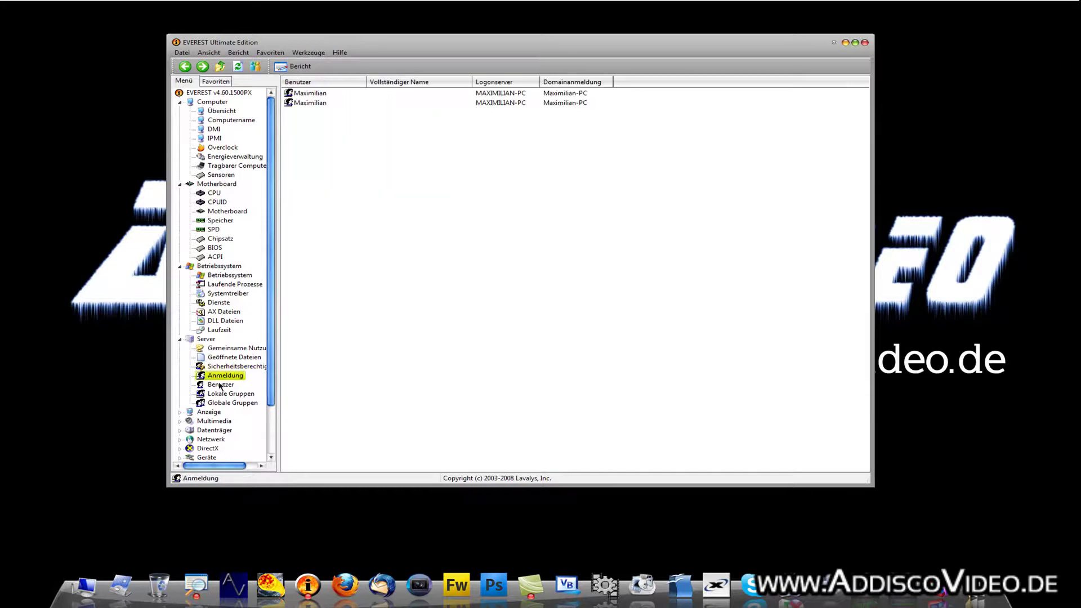
click(219, 385)
click(221, 394)
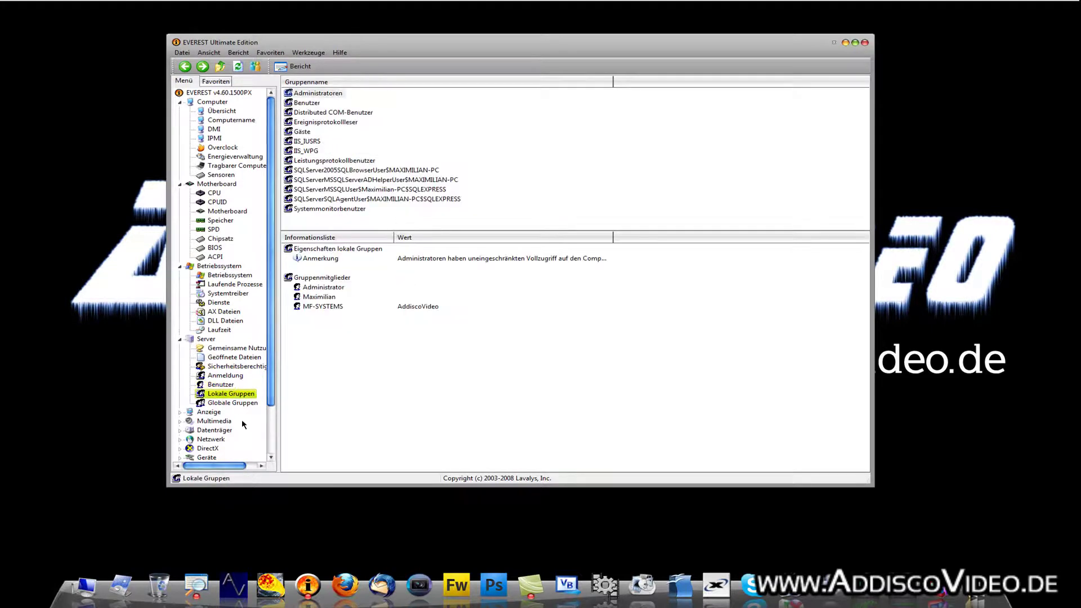
click(235, 403)
Expand the Anzeige category and examine its Windows Video, PCI / AGP Video and Grafikprozessor (GPU) pages
scroll(214, 377, down, 2)
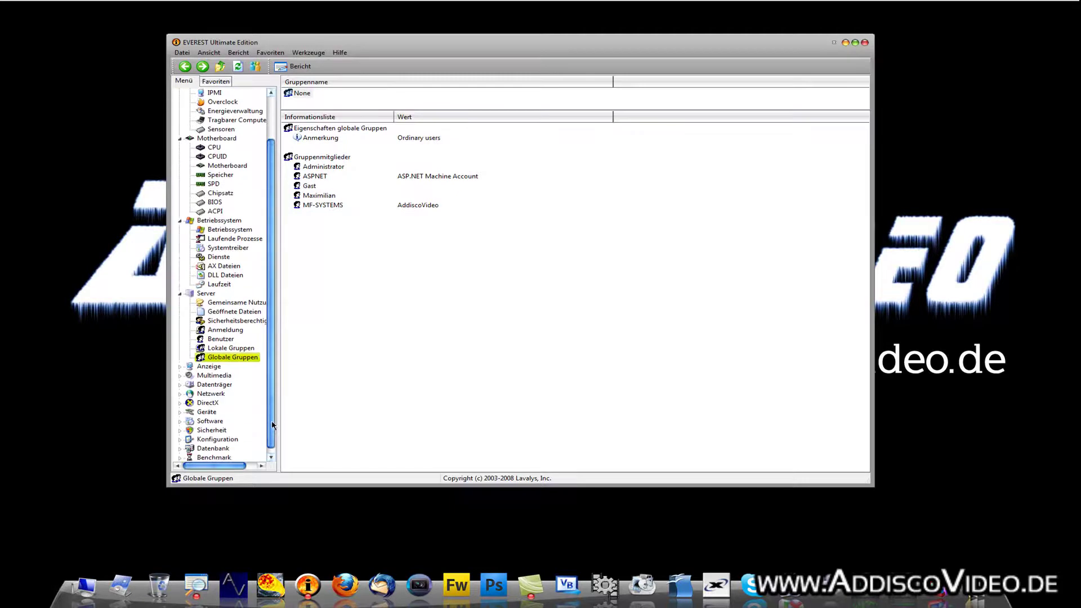
click(180, 358)
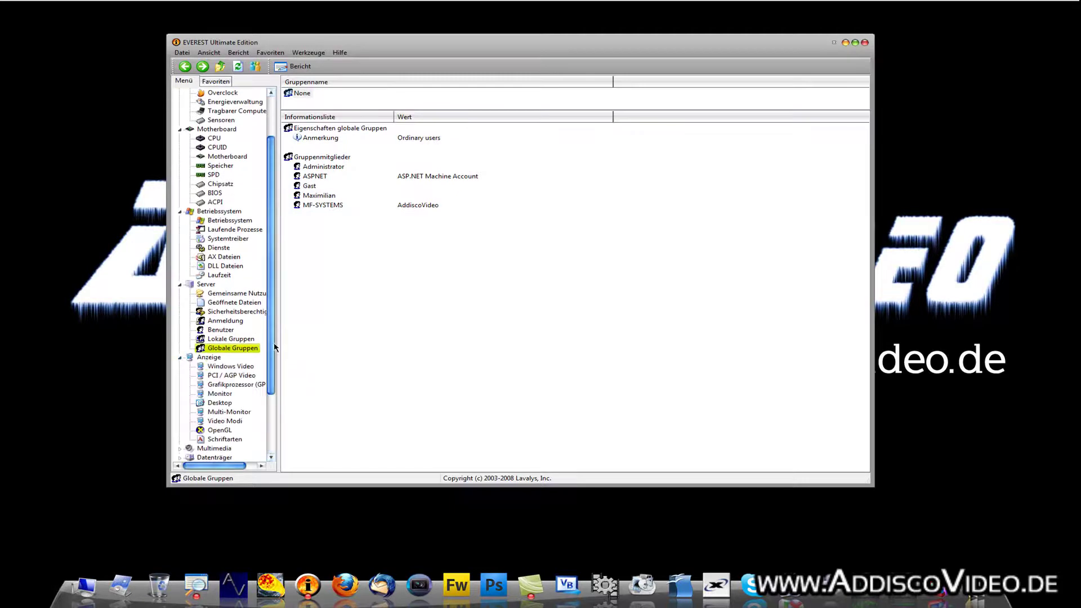
scroll(259, 366, down, 2)
click(228, 312)
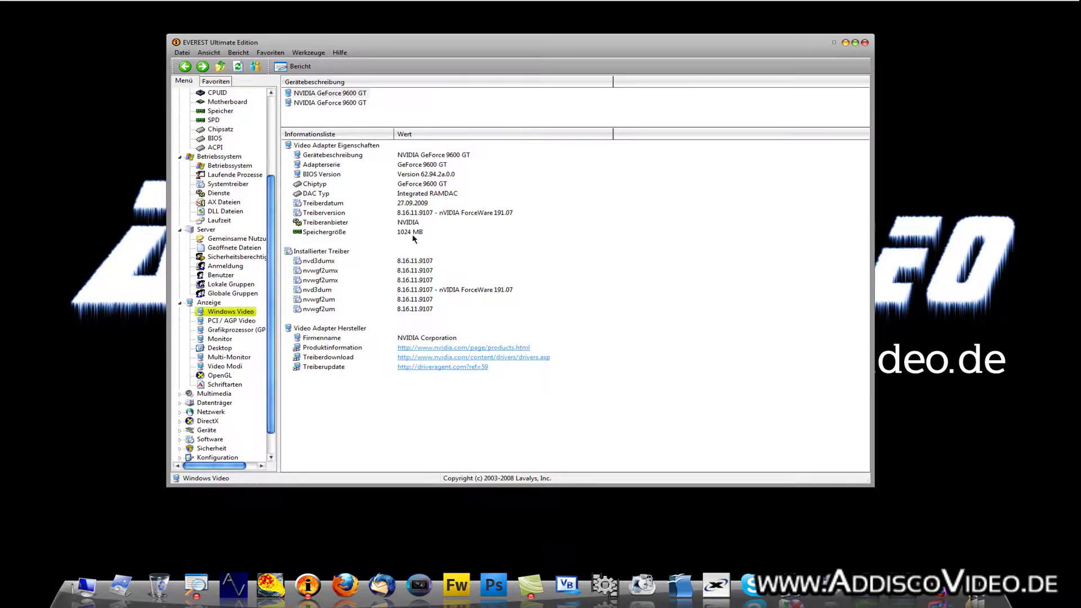
click(248, 322)
click(248, 331)
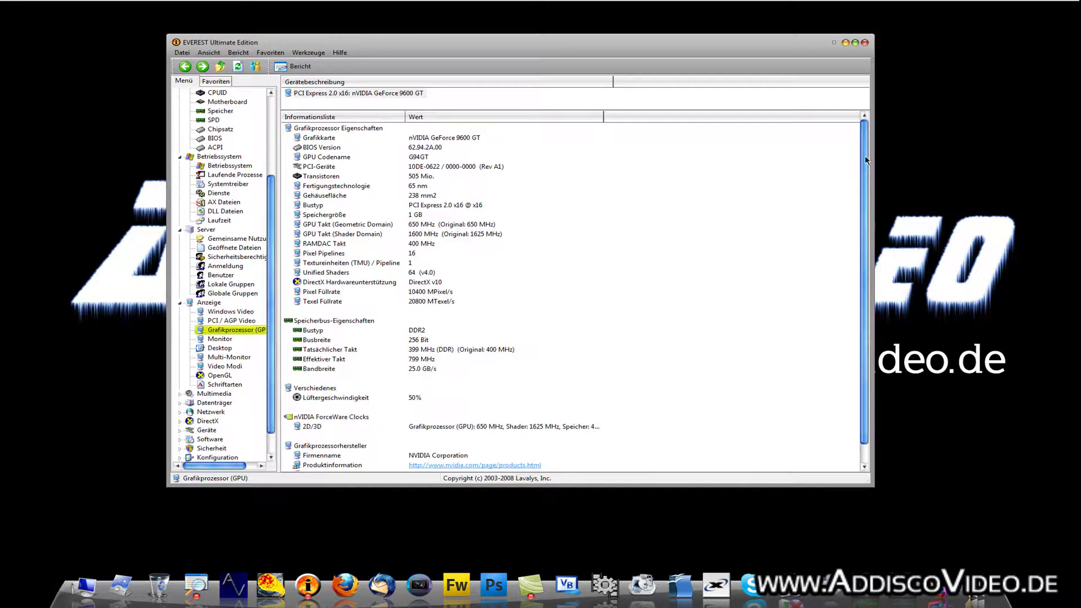
drag(867, 160, 867, 192)
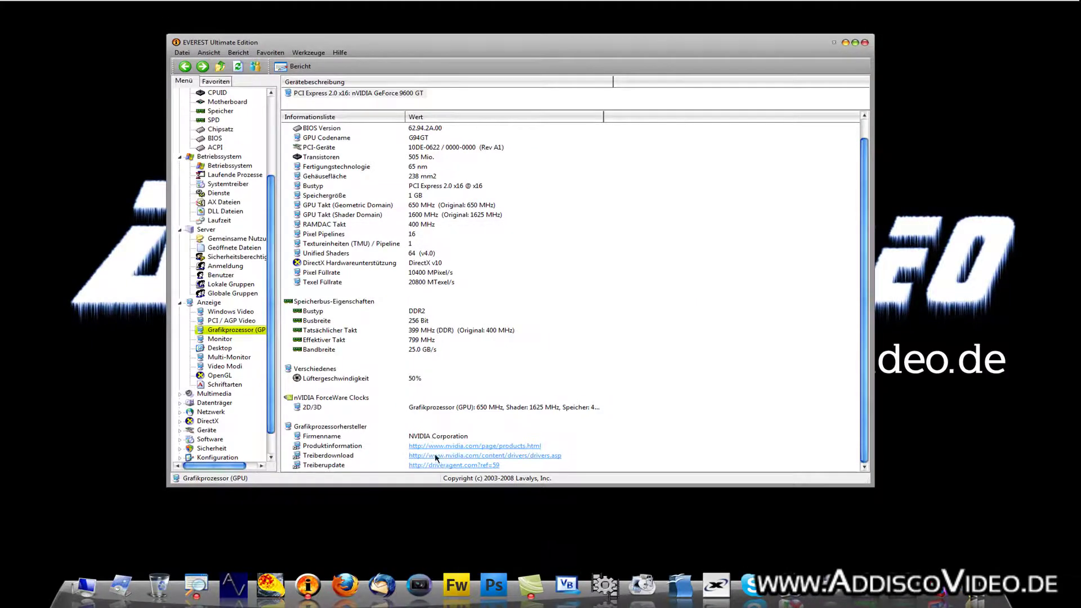
Go through the Monitor, Desktop, Multi-Monitor, Video Modi, OpenGL and Schriftarten pages of the Anzeige category
click(223, 341)
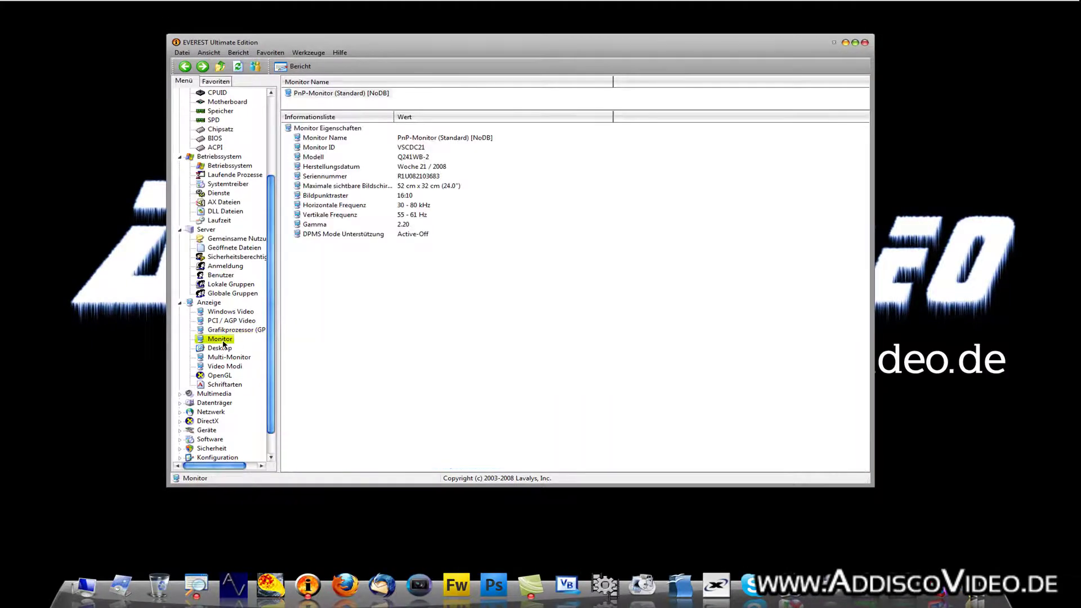
click(227, 348)
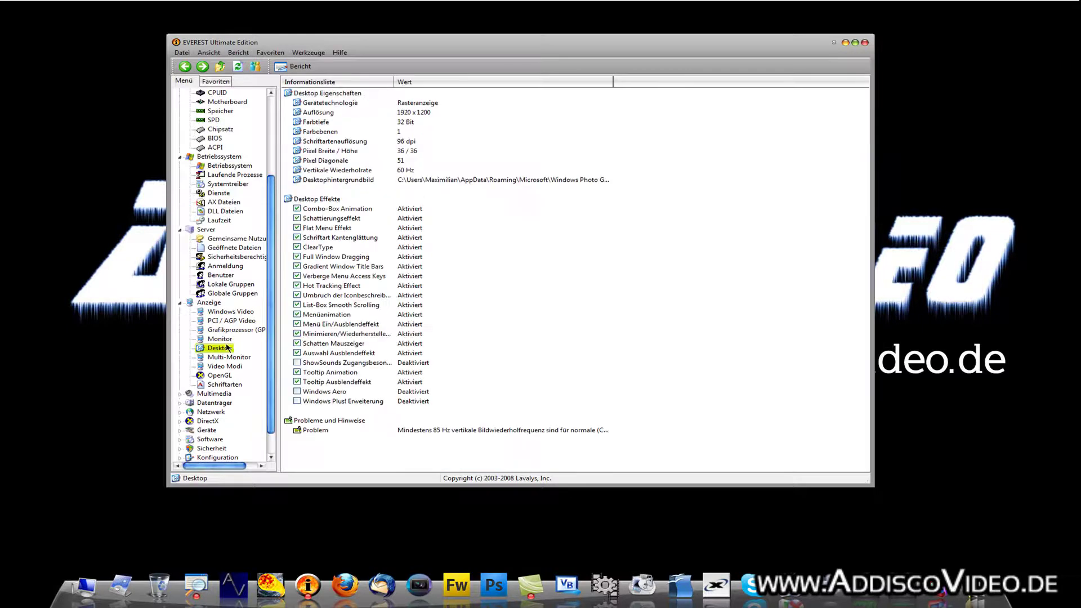
click(230, 359)
click(228, 367)
click(221, 377)
click(232, 385)
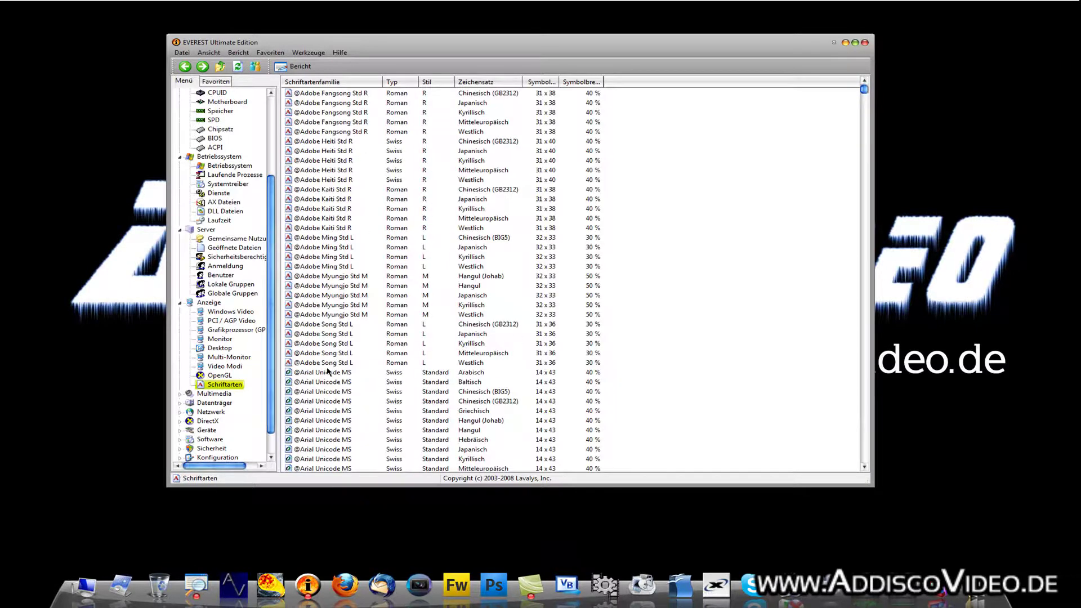
mouse_move(867, 93)
mouse_down()
mouse_move(866, 467)
mouse_move(867, 90)
mouse_up()
Expand the Multimedia, Datenträger, Netzwerk, DirectX and Geräte categories to look over their subpages
scroll(273, 337, down, 1)
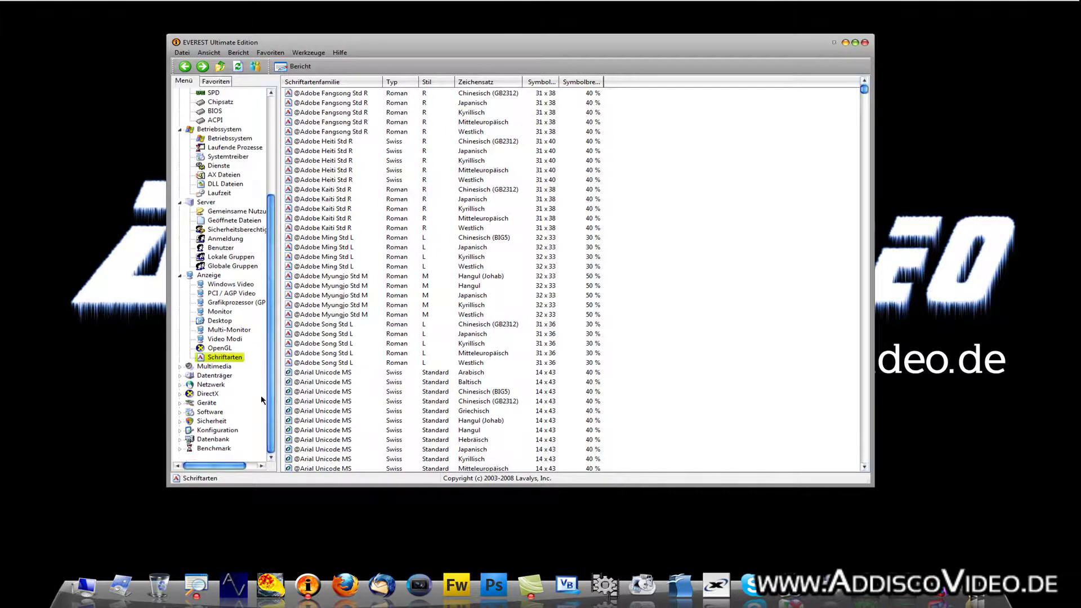
click(180, 367)
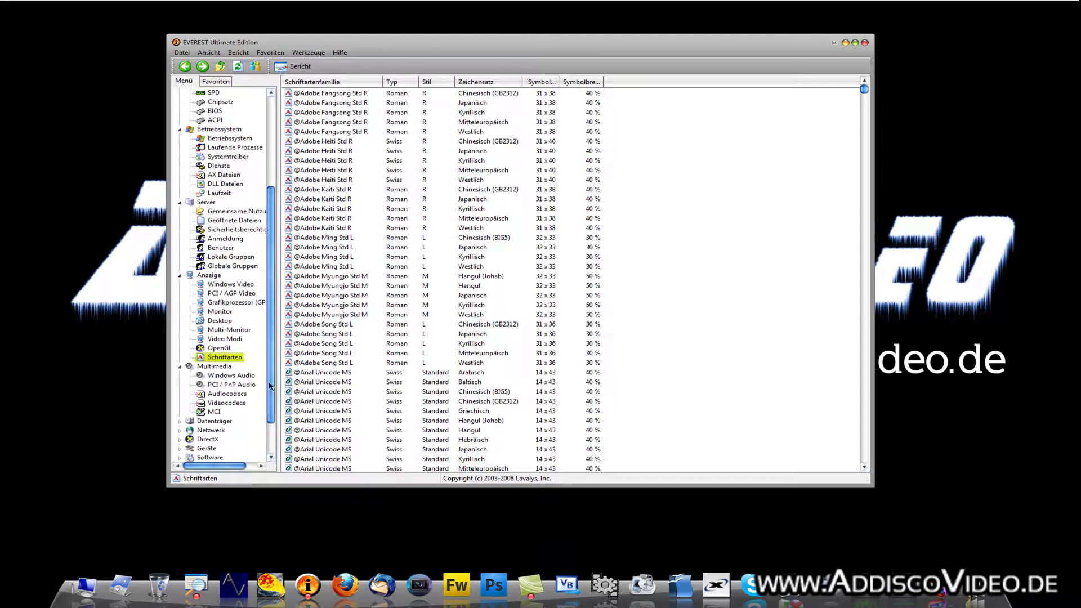
scroll(270, 381, down, 2)
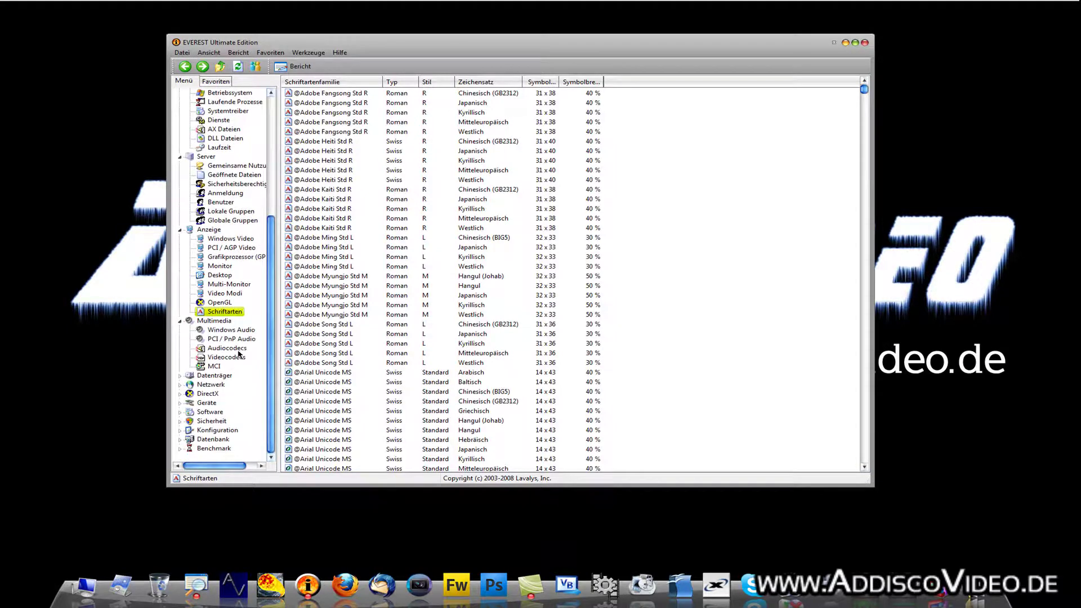
click(180, 375)
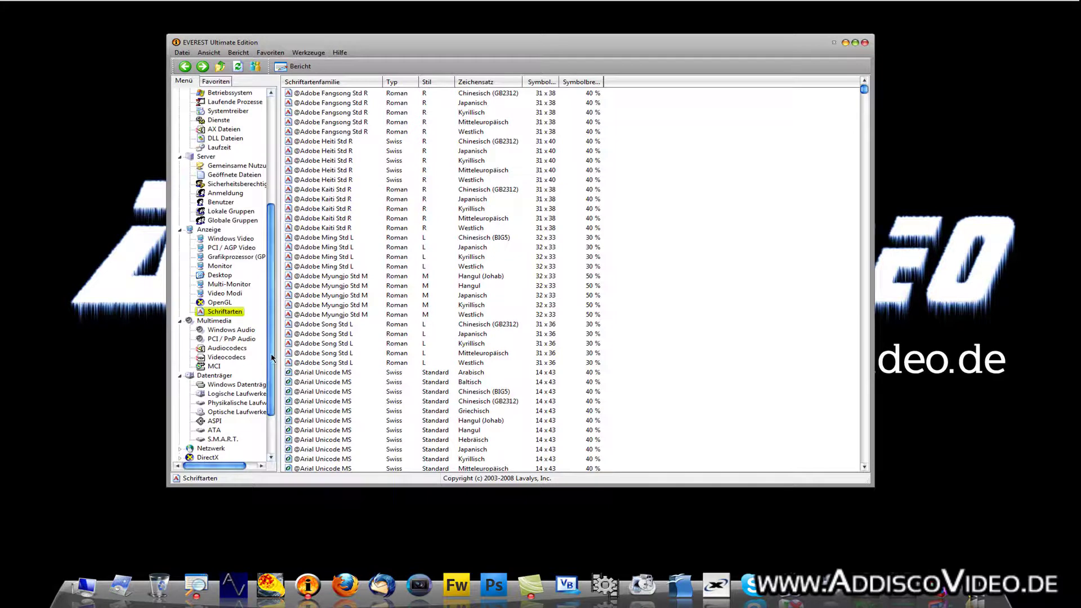
scroll(272, 363, down, 2)
click(182, 387)
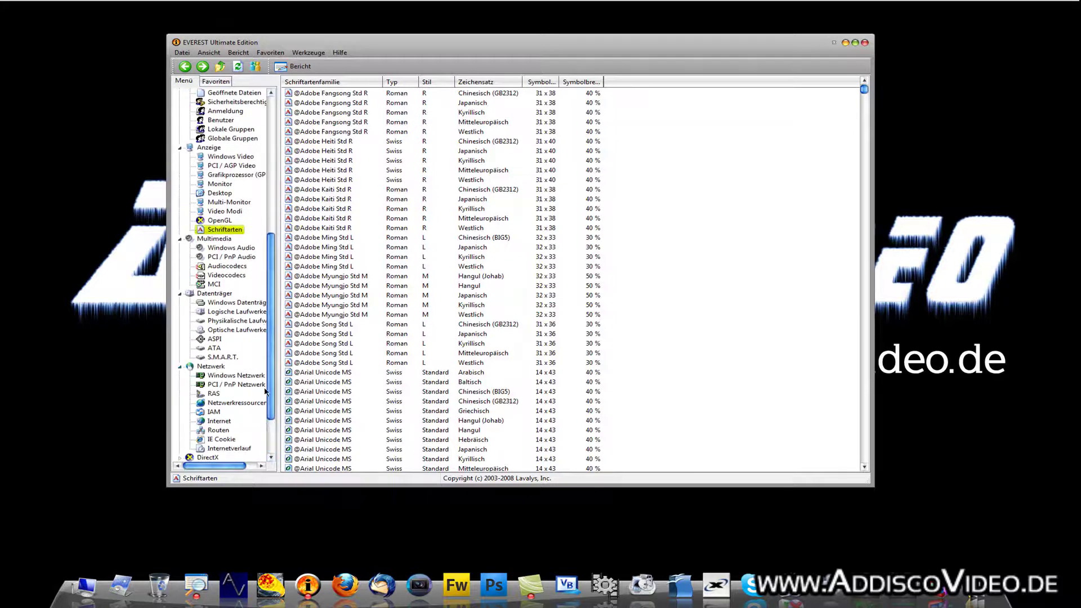
scroll(273, 358, down, 2)
click(180, 394)
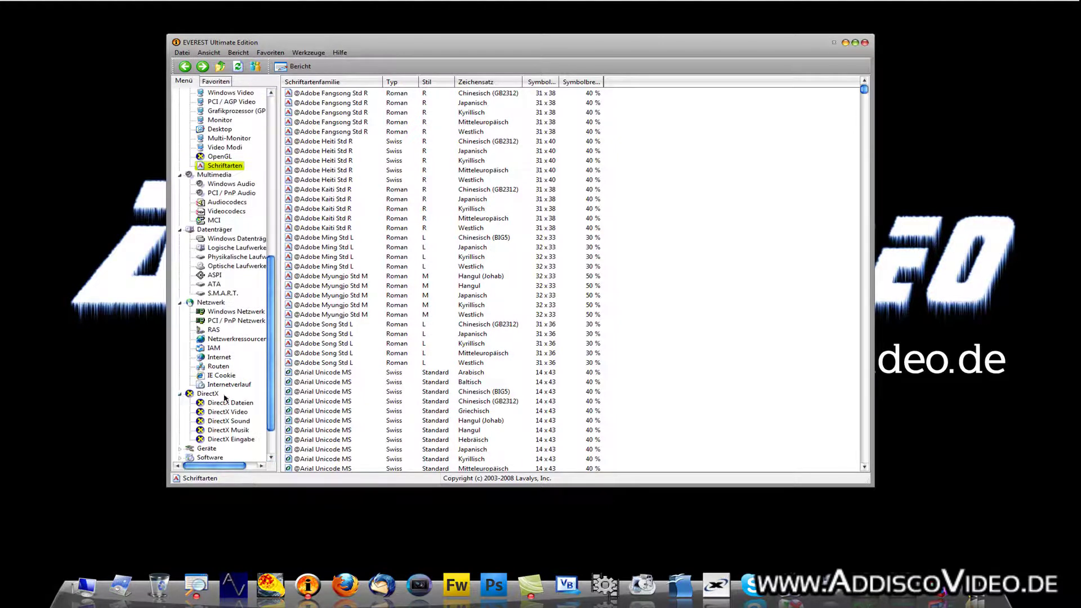
scroll(270, 391, down, 2)
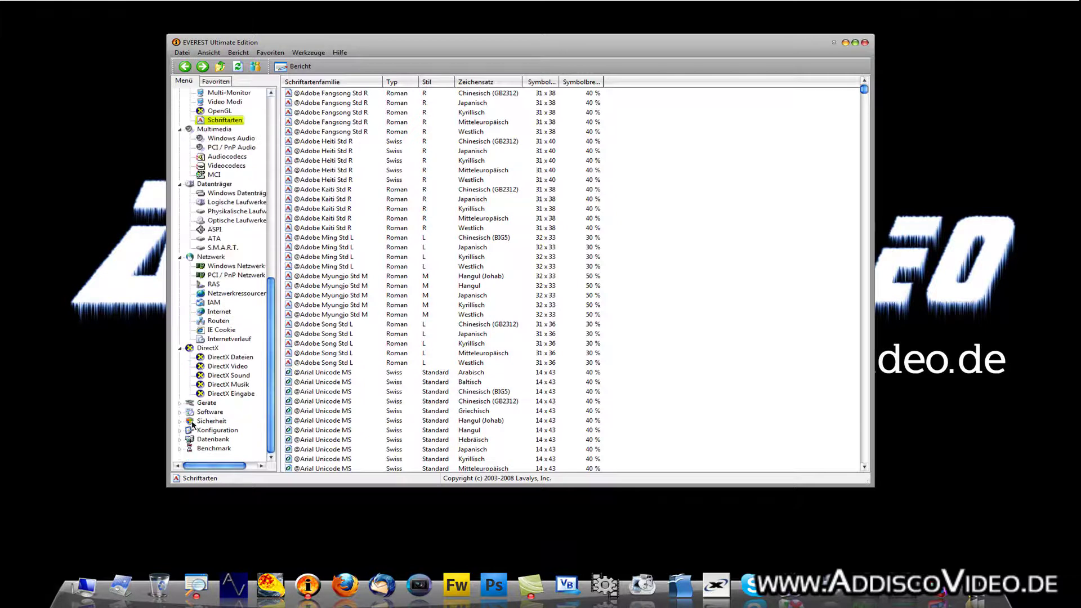
click(180, 403)
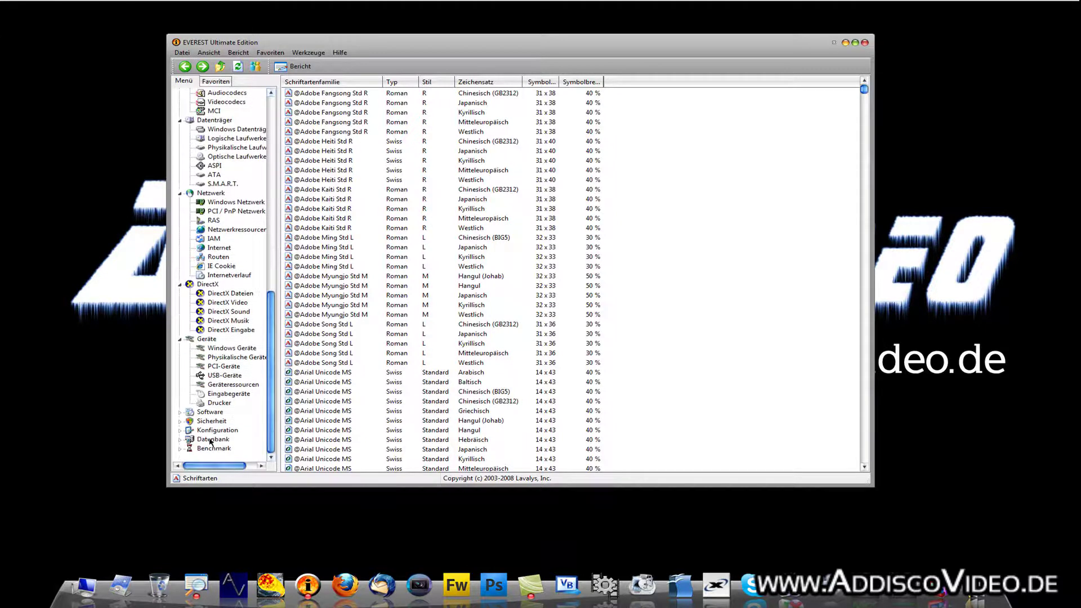
Expand the Software category and view its Autostart, Taskplaner, Installierte Programme and Dateitypen pages
click(180, 412)
scroll(262, 424, down, 2)
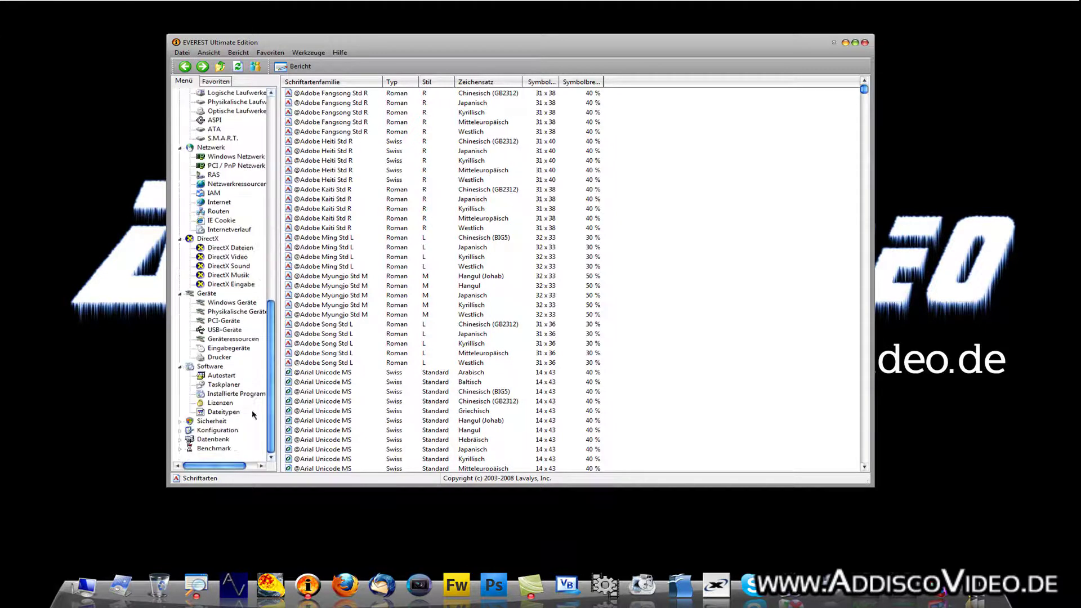
click(223, 376)
click(228, 385)
click(233, 394)
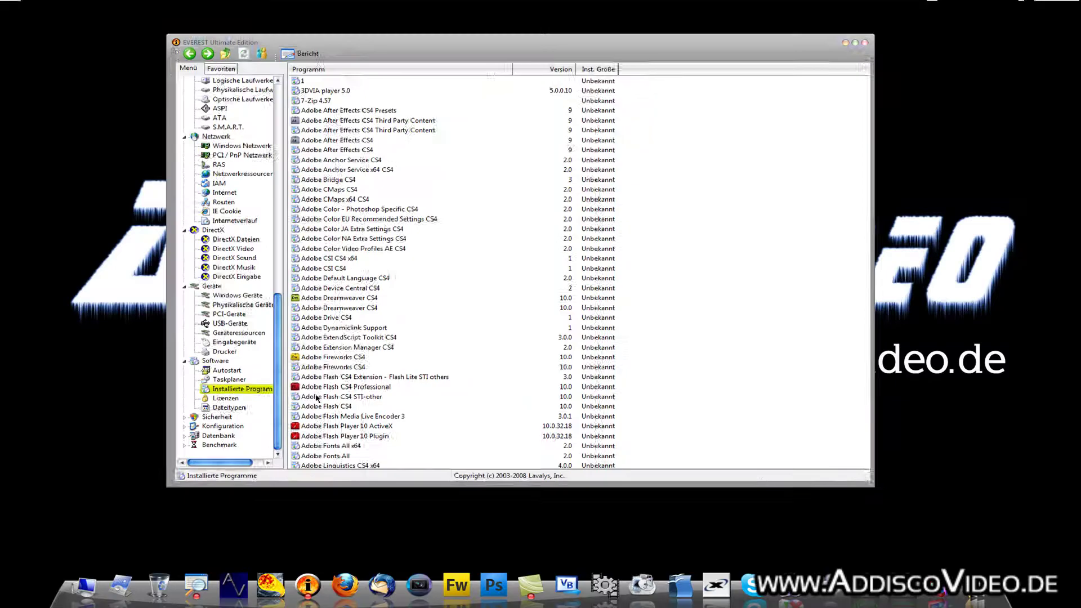
click(369, 343)
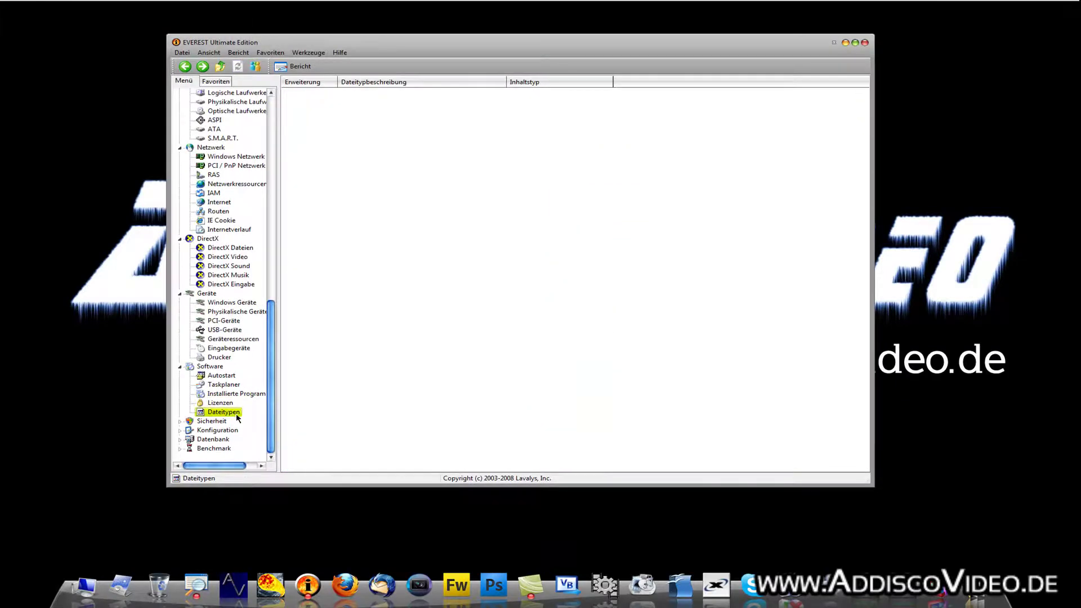
Expand the Sicherheit, Konfiguration, Datenbank and Benchmark categories to look over their subpages
click(179, 422)
scroll(273, 390, down, 1)
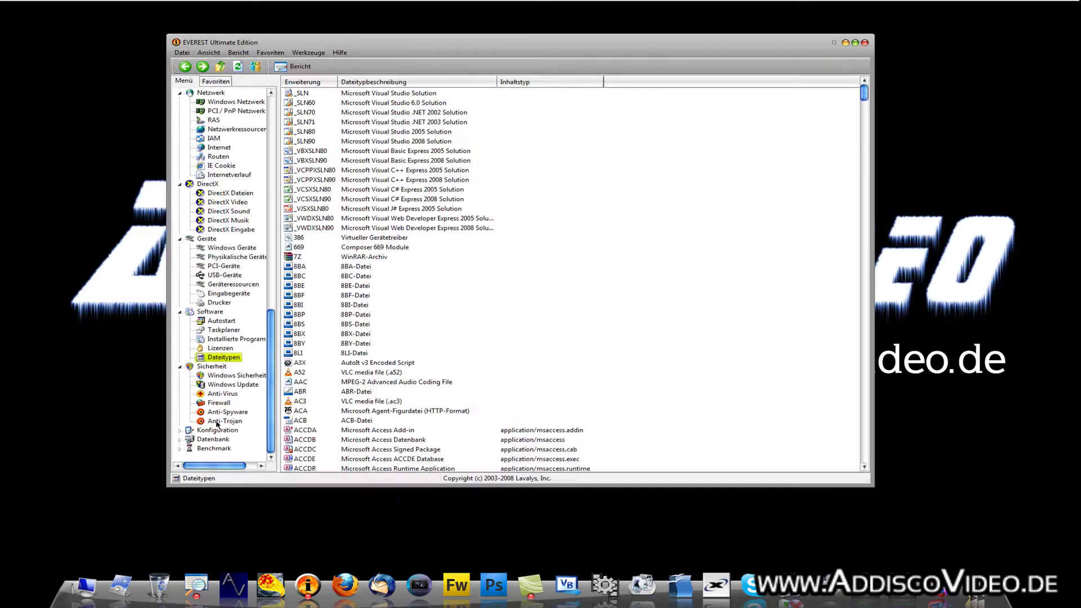
click(249, 419)
scroll(224, 433, down, 1)
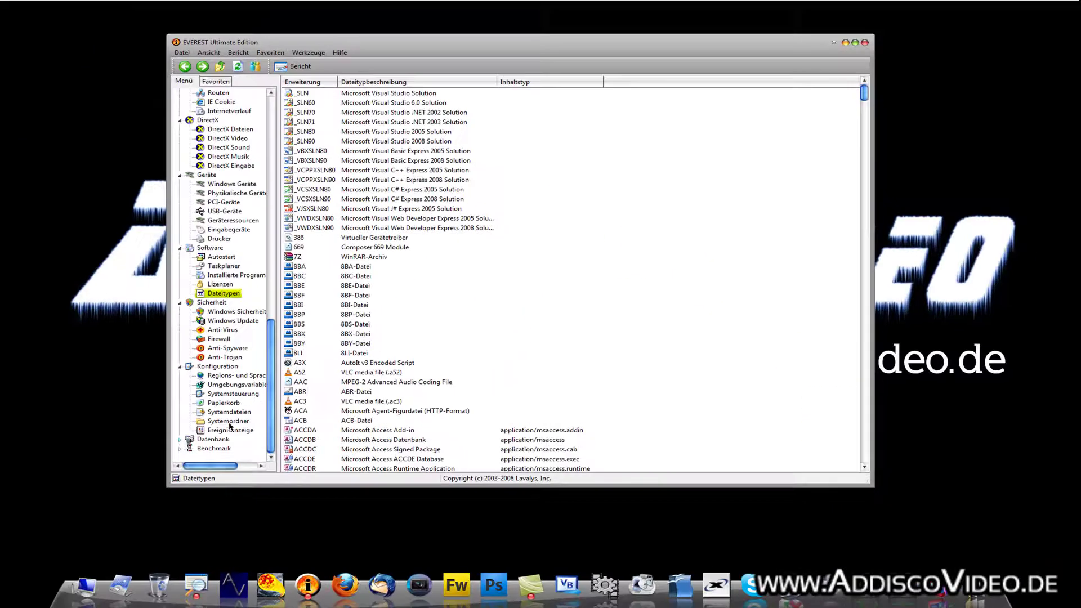
click(216, 454)
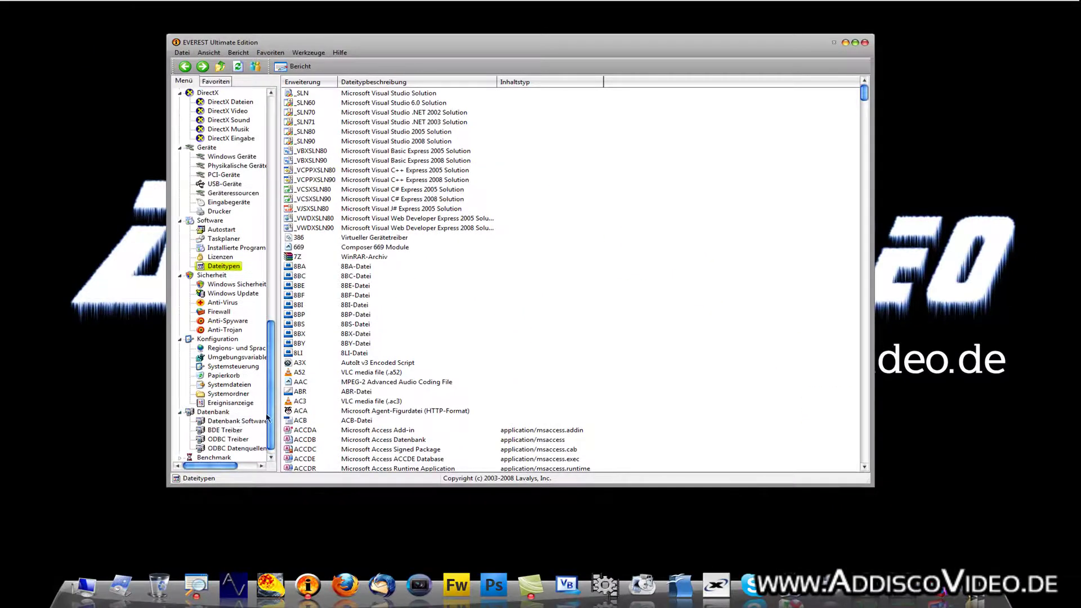
click(271, 457)
click(181, 450)
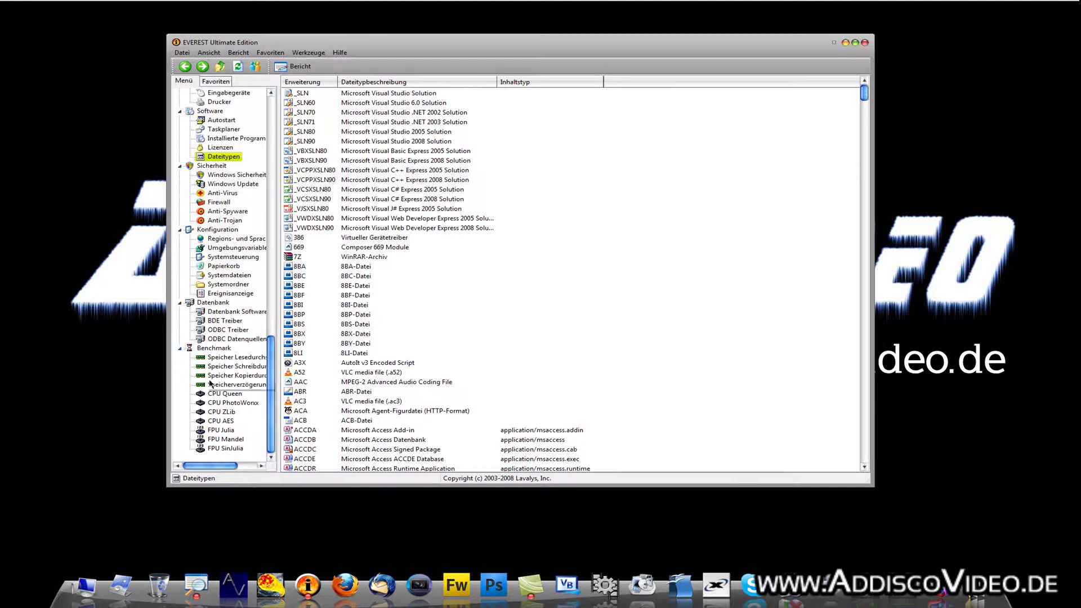
Open the memory read benchmark in the Benchmark category and examine its comparison list of processors
click(220, 350)
click(220, 361)
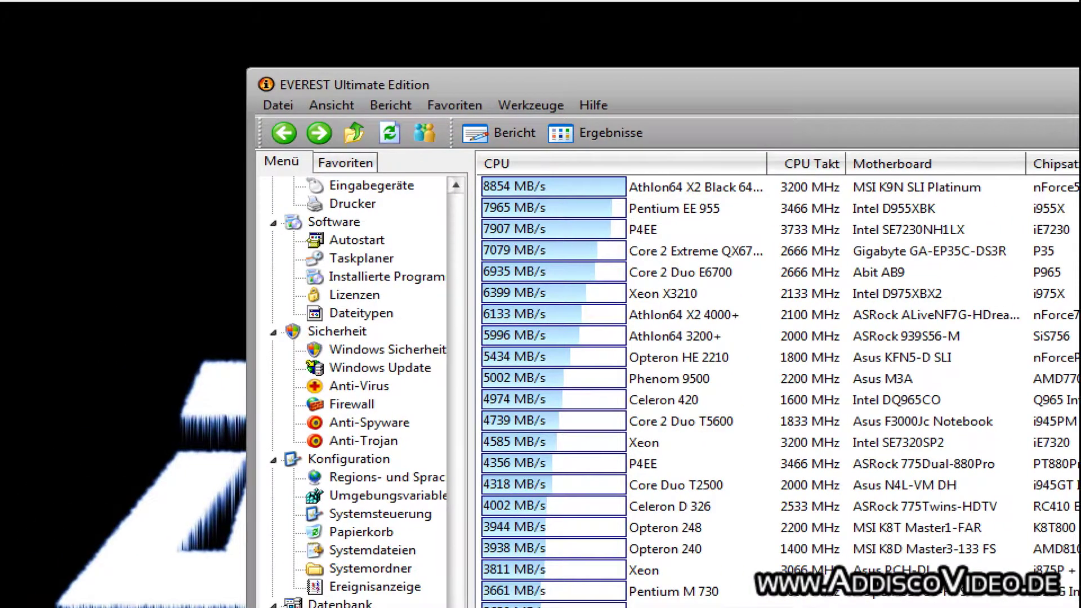
mouse_move(540, 249)
mouse_down()
mouse_move(563, 253)
mouse_move(561, 204)
mouse_up()
mouse_move(384, 105)
mouse_down()
mouse_move(360, 143)
mouse_move(432, 115)
mouse_move(417, 87)
mouse_move(442, 141)
mouse_move(360, 155)
mouse_move(379, 110)
mouse_move(394, 170)
mouse_up()
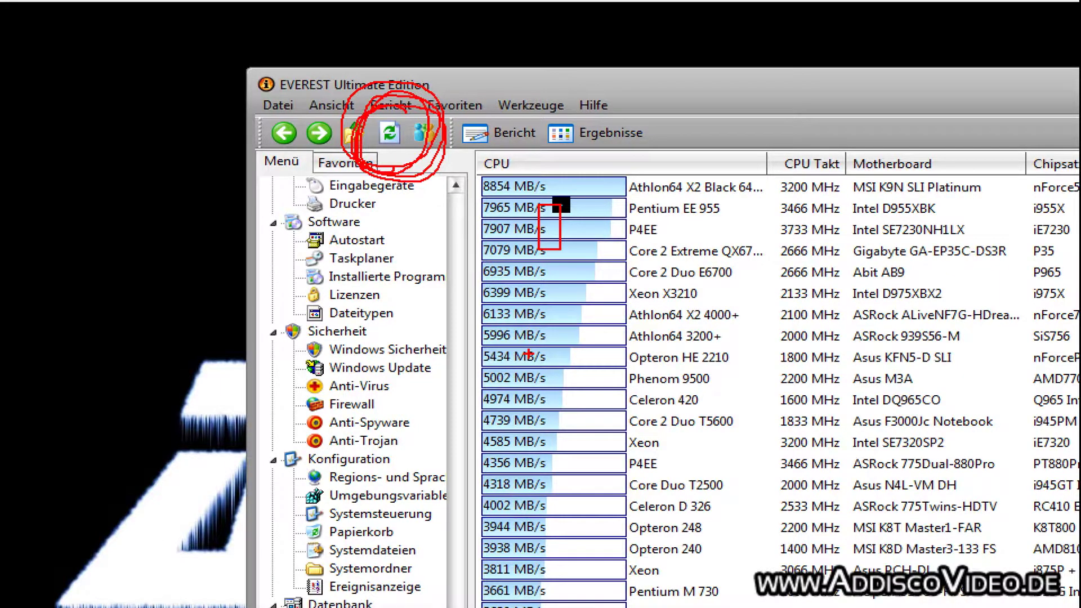
key(Escape)
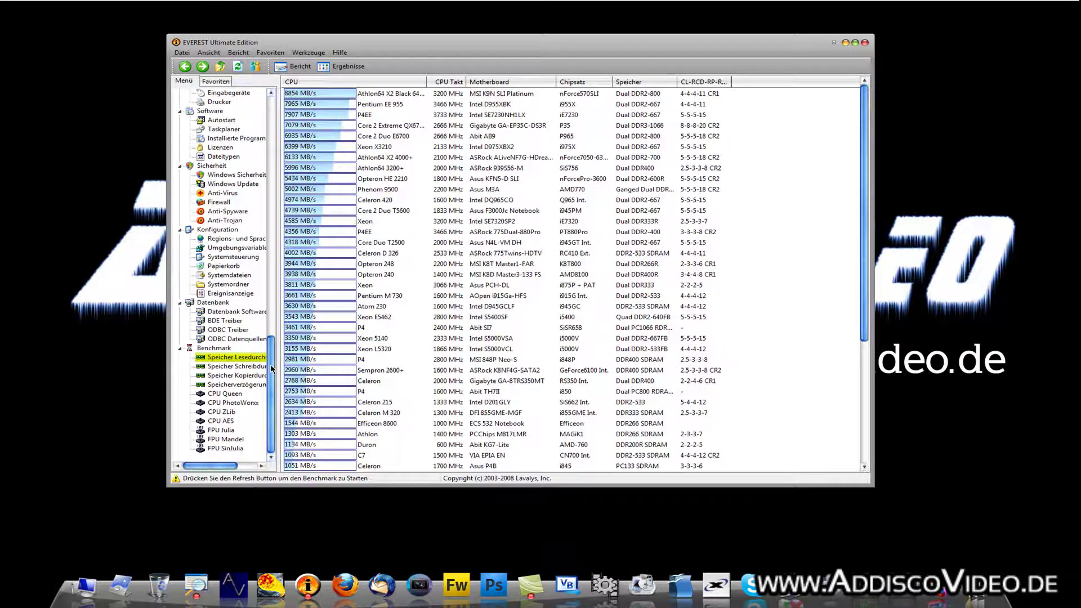
Look over the entire expanded category tree in the maximized window and close EVEREST
click(855, 42)
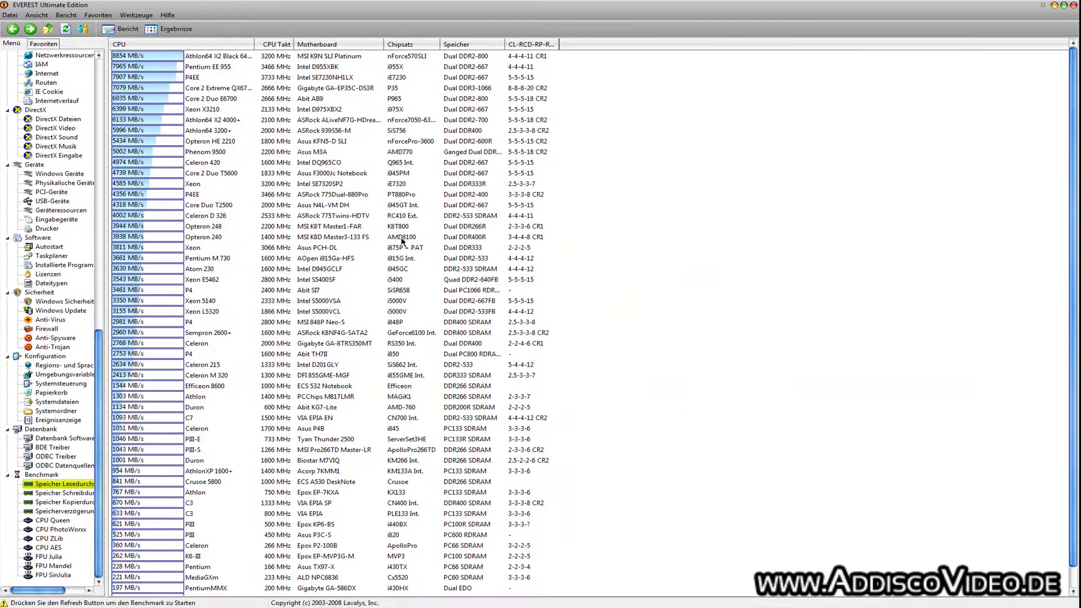
drag(102, 368, 113, 88)
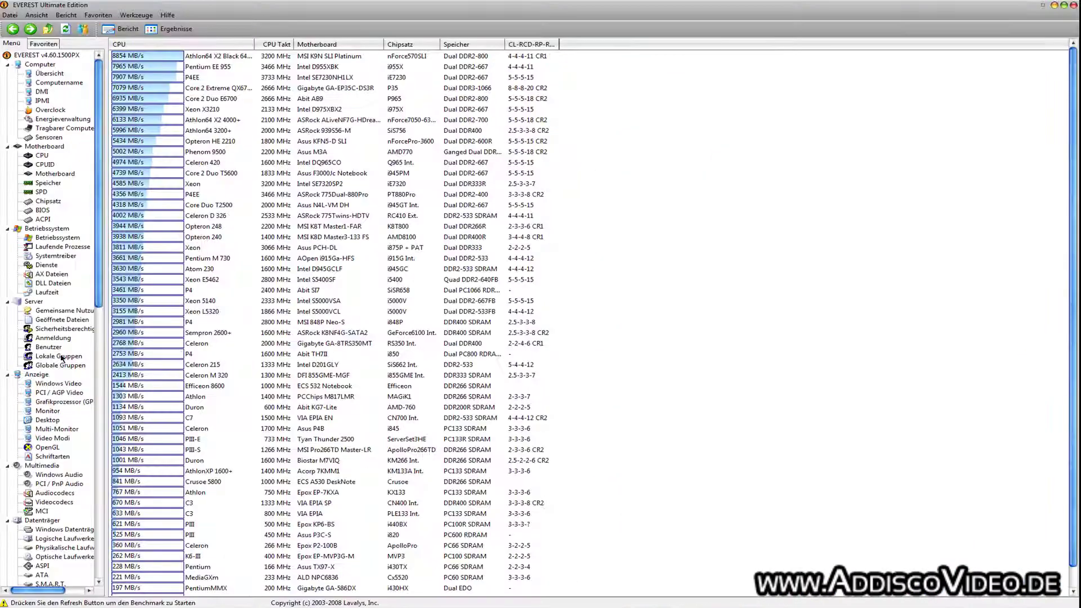
scroll(77, 547, down, 20)
scroll(76, 546, down, 2)
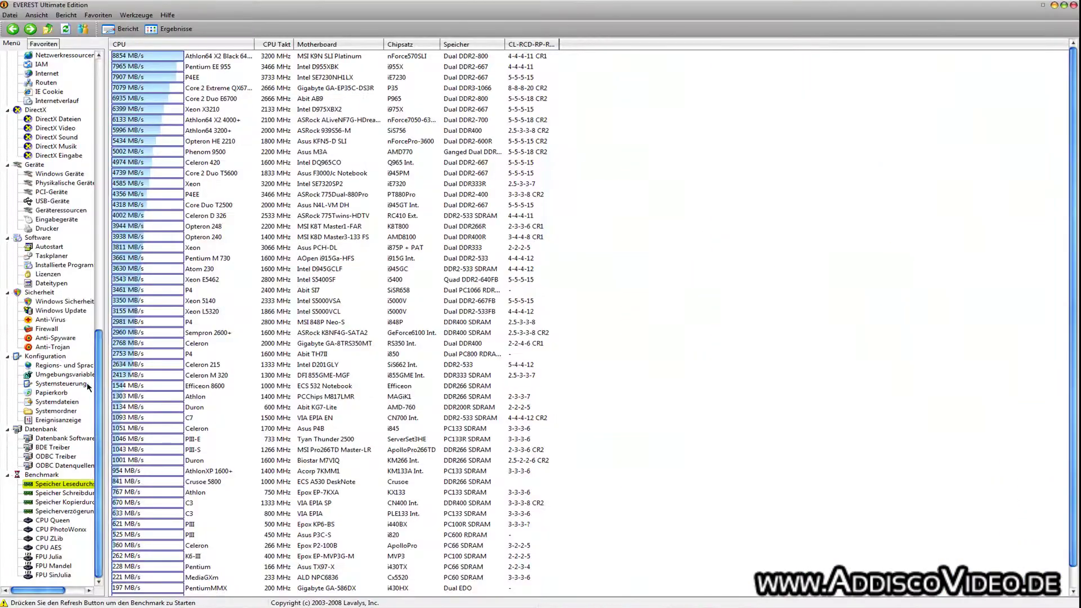
drag(96, 385, 96, 106)
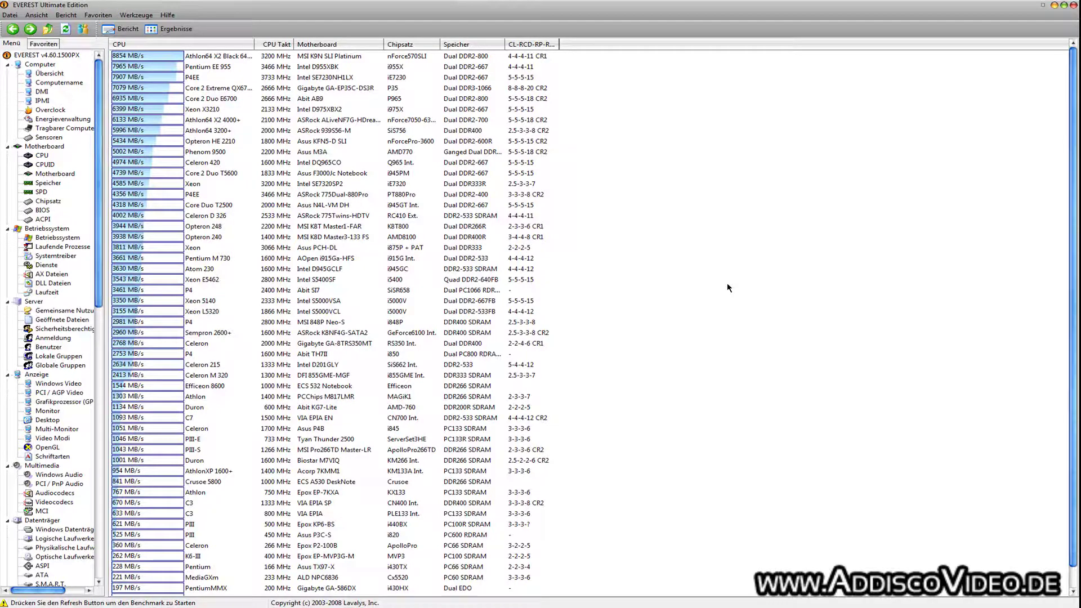
click(1073, 6)
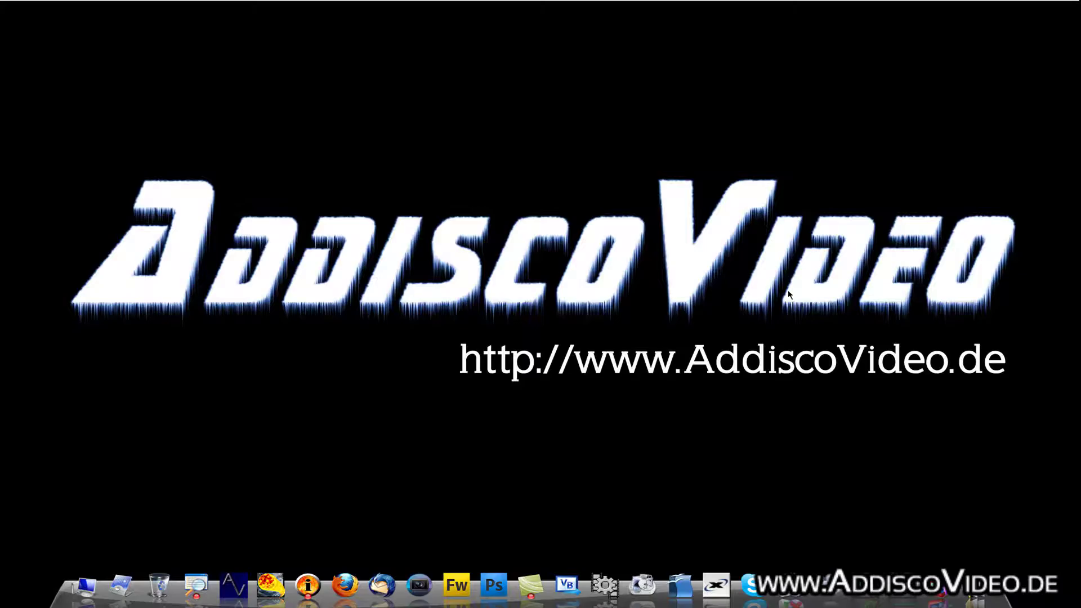